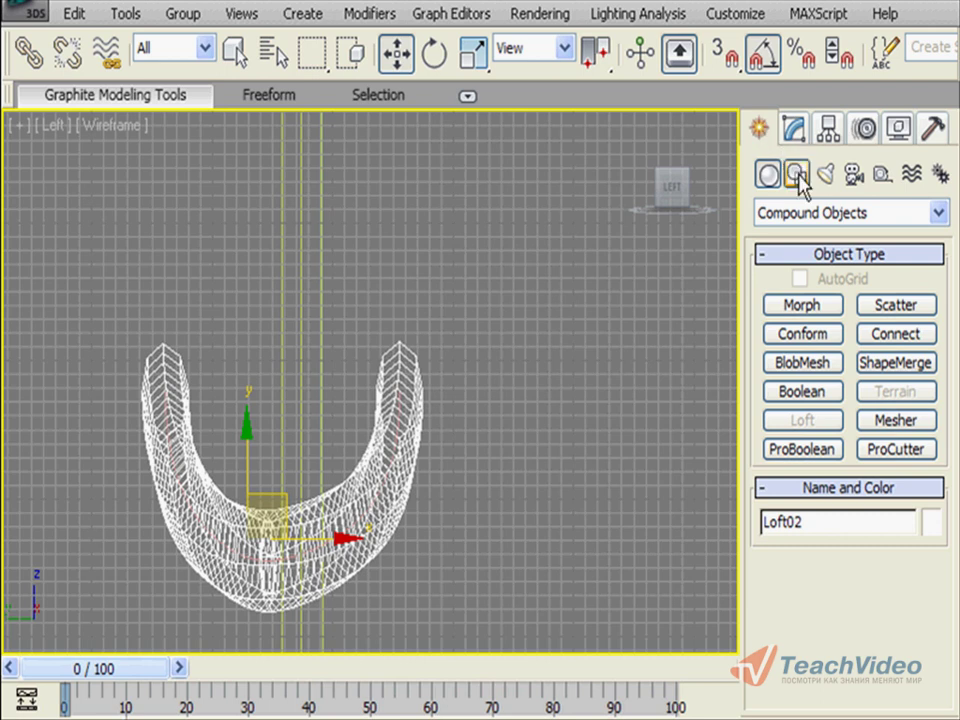
# Draw a cylinder about 54.762 mm in radius and 33.834 mm tall at the tieback end
pyautogui.click(779, 240)
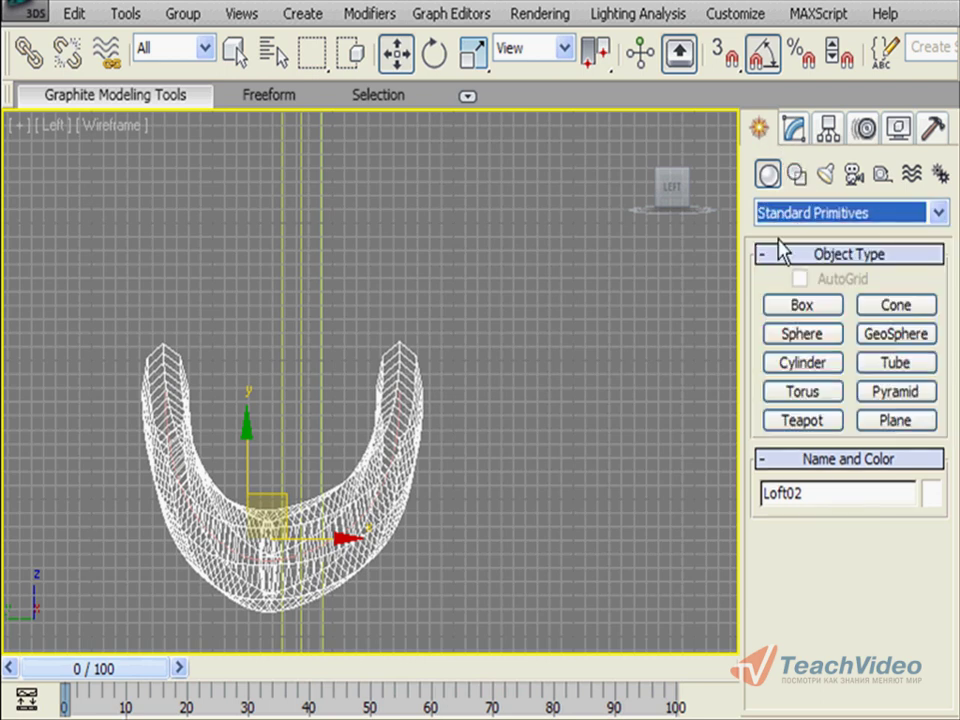
pyautogui.click(786, 366)
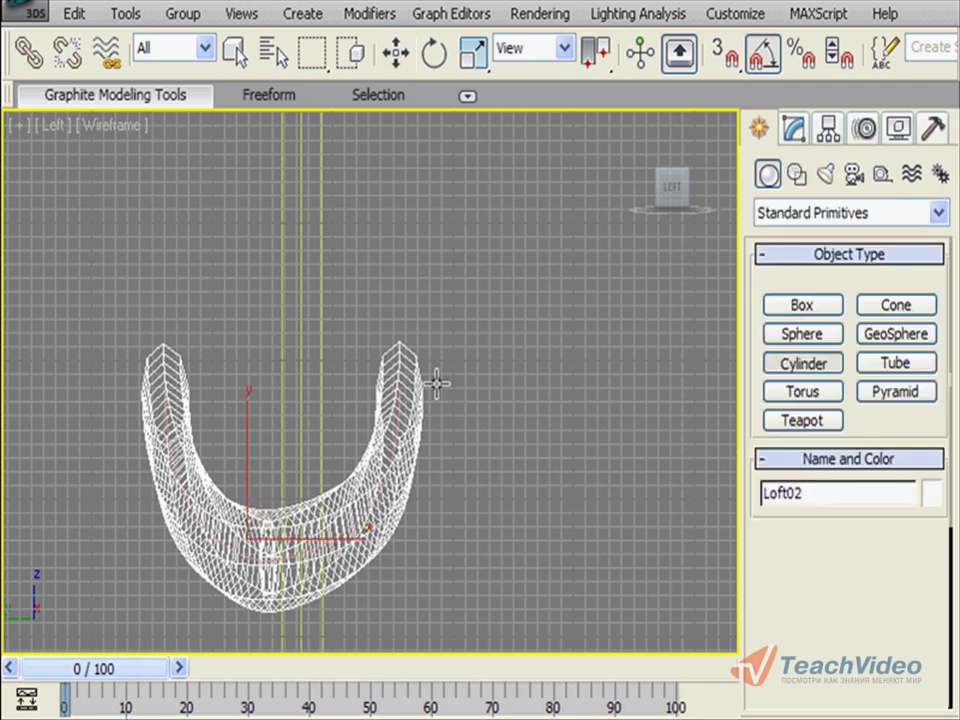
pyautogui.moveTo(398, 373); pyautogui.dragTo(437, 323)
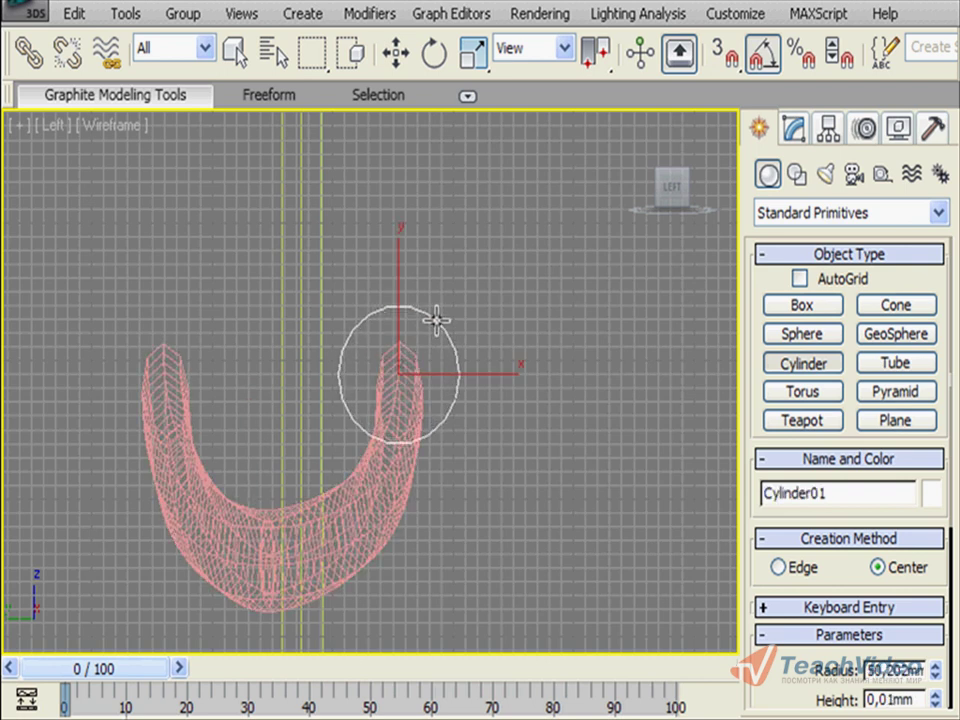
pyautogui.moveTo(437, 323); pyautogui.dragTo(440, 305)
pyautogui.hotkey('alt', 'w')
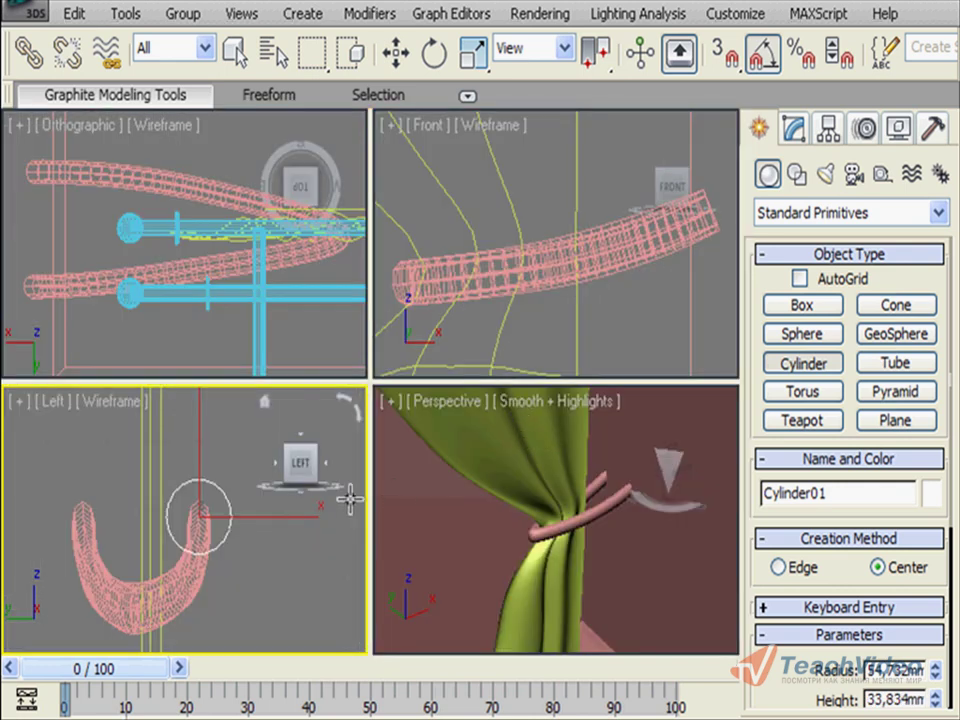
pyautogui.moveTo(619, 223); pyautogui.dragTo(600, 226, button='middle')
pyautogui.scroll(-2, 600, 226)
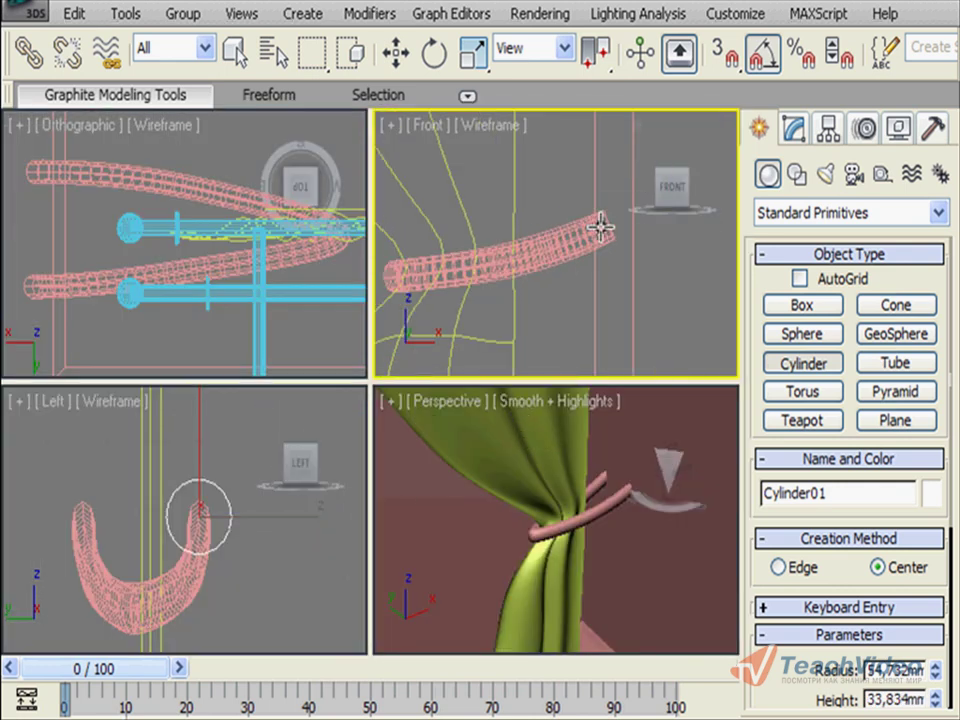
pyautogui.scroll(-3, 603, 227)
pyautogui.scroll(-1, 598, 227)
pyautogui.hotkey('alt', 'w')
pyautogui.moveTo(390, 328); pyautogui.dragTo(621, 321, button='middle')
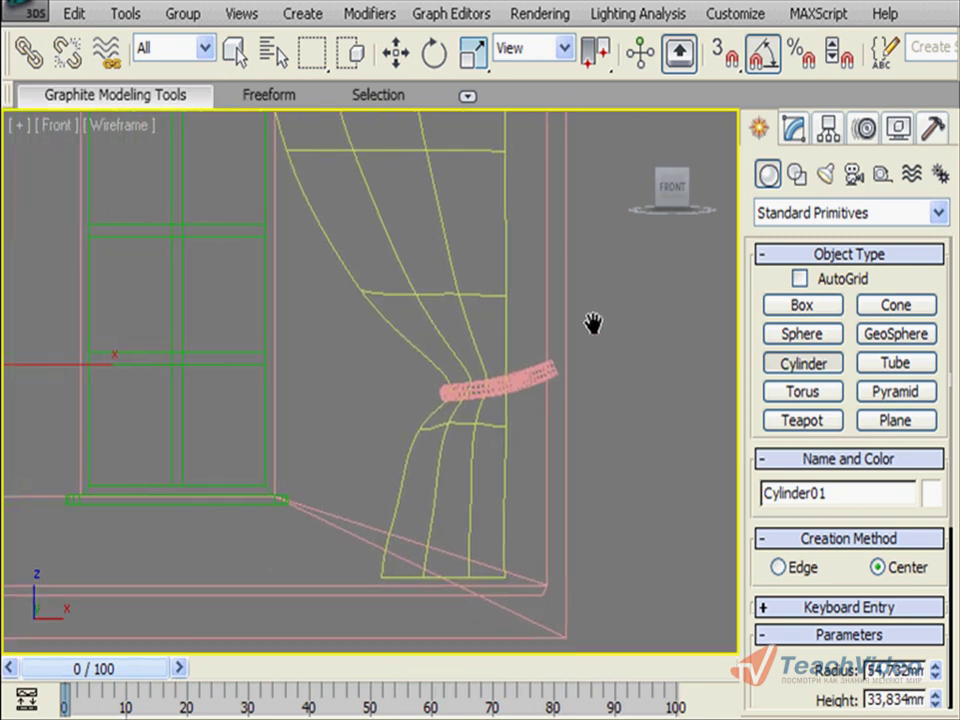
# Move the cylinder along X onto the end of the curtain tieback
pyautogui.click(397, 50)
pyautogui.moveTo(168, 360); pyautogui.dragTo(720, 365)
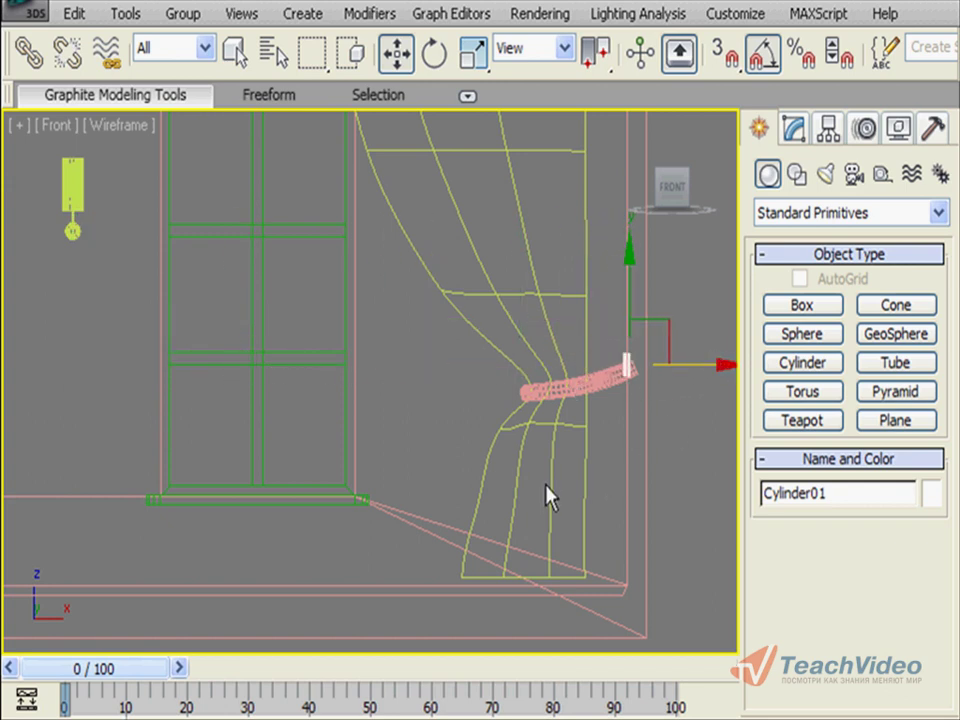
pyautogui.hotkey('alt', 'w')
pyautogui.click(600, 510)
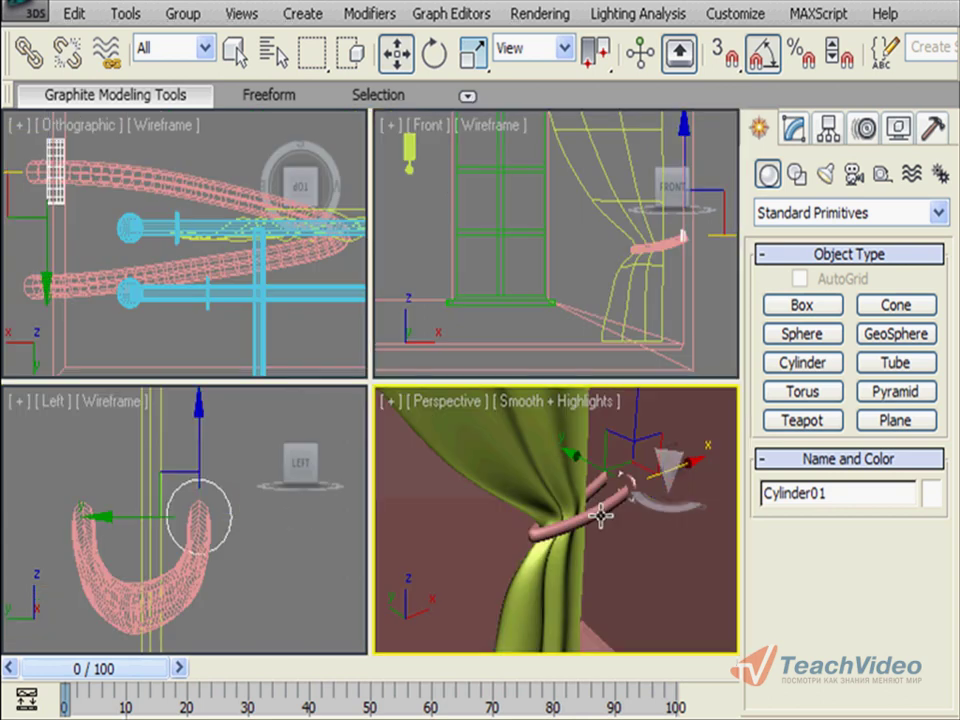
pyautogui.hotkey('alt', 'w')
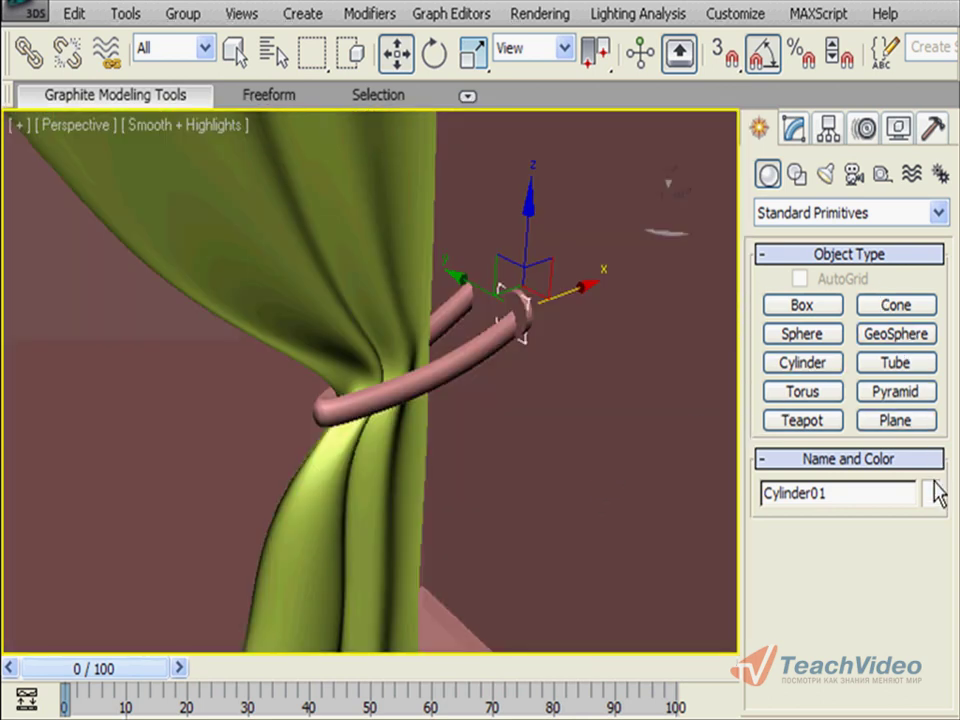
# Change the cylinder's object colour to dark teal and show edged faces
pyautogui.click(932, 492)
pyautogui.click(520, 375)
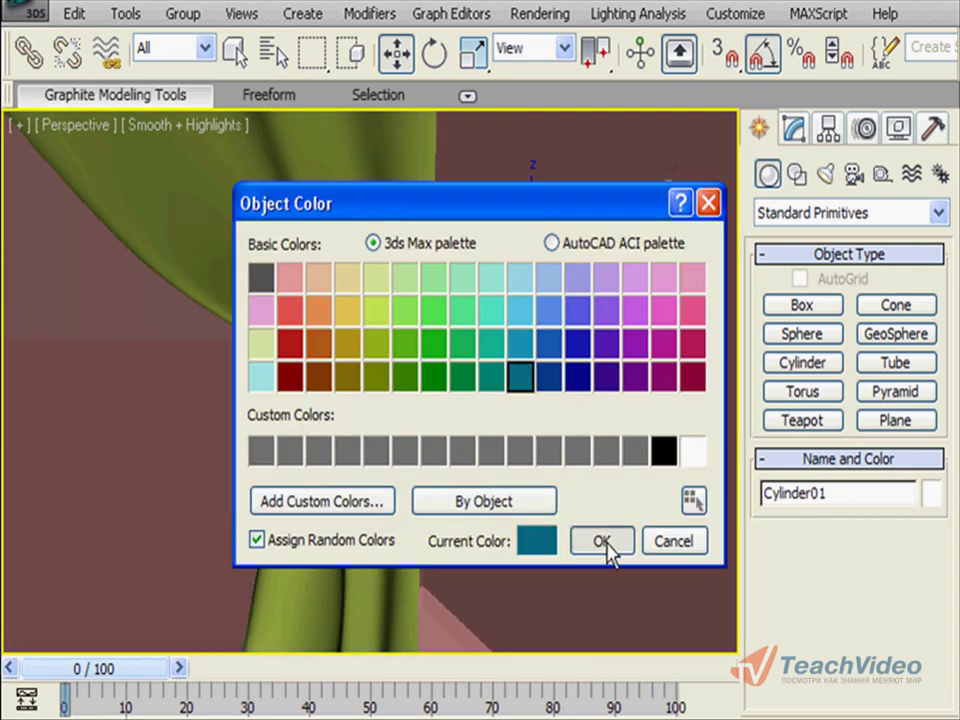
pyautogui.click(606, 545)
pyautogui.press('z')
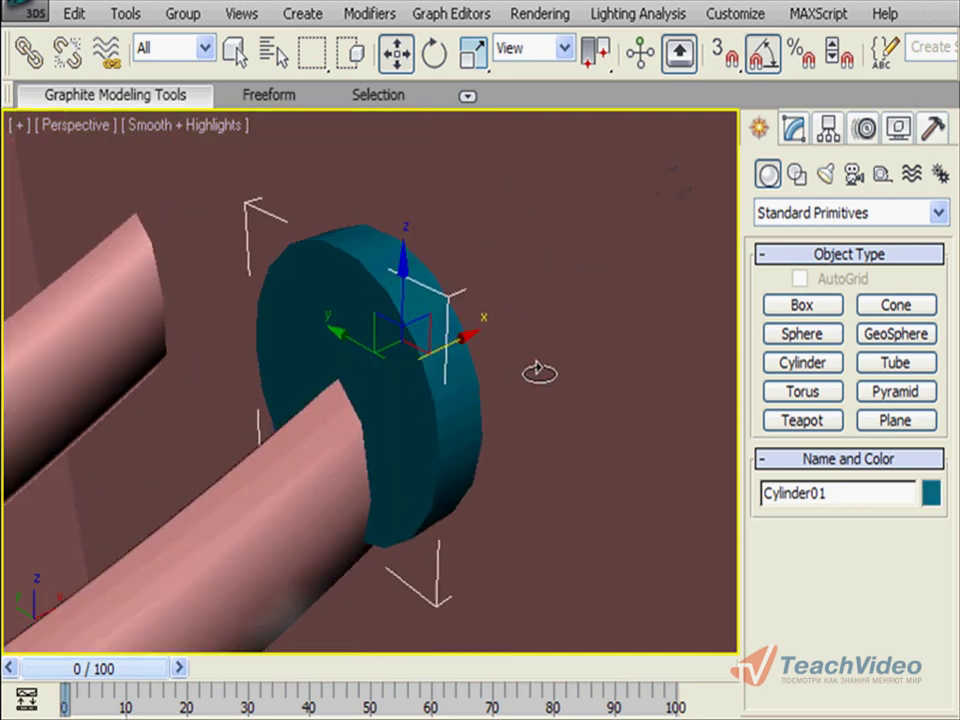
pyautogui.press('F4')
# Set the cylinder's Height Segments from 5 to 1 and scale it thinner into a ring
pyautogui.click(794, 128)
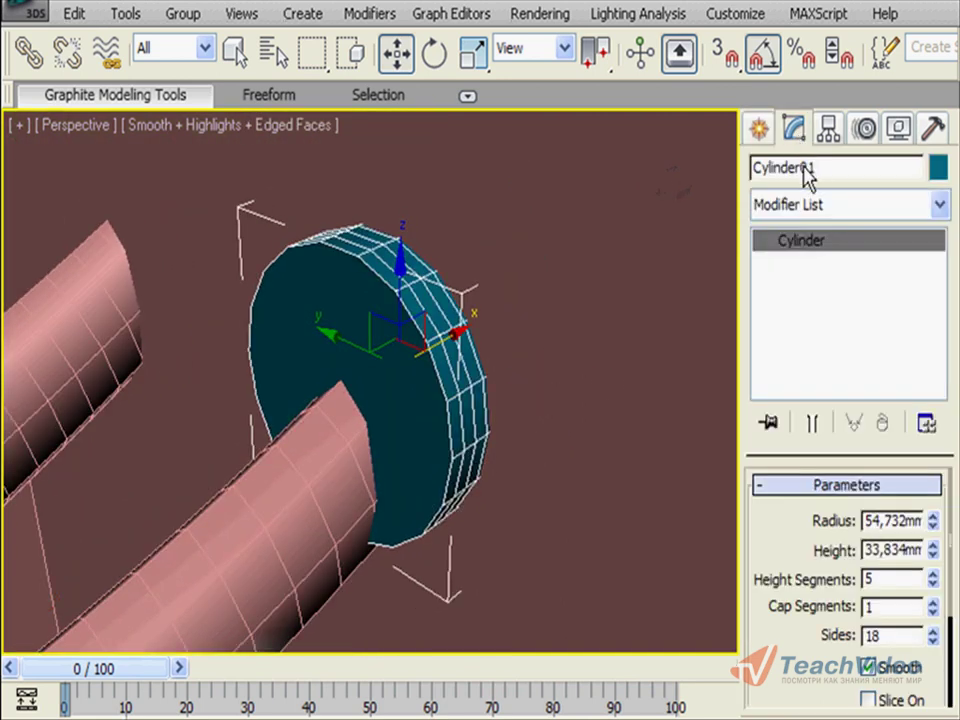
pyautogui.rightClick(934, 585)
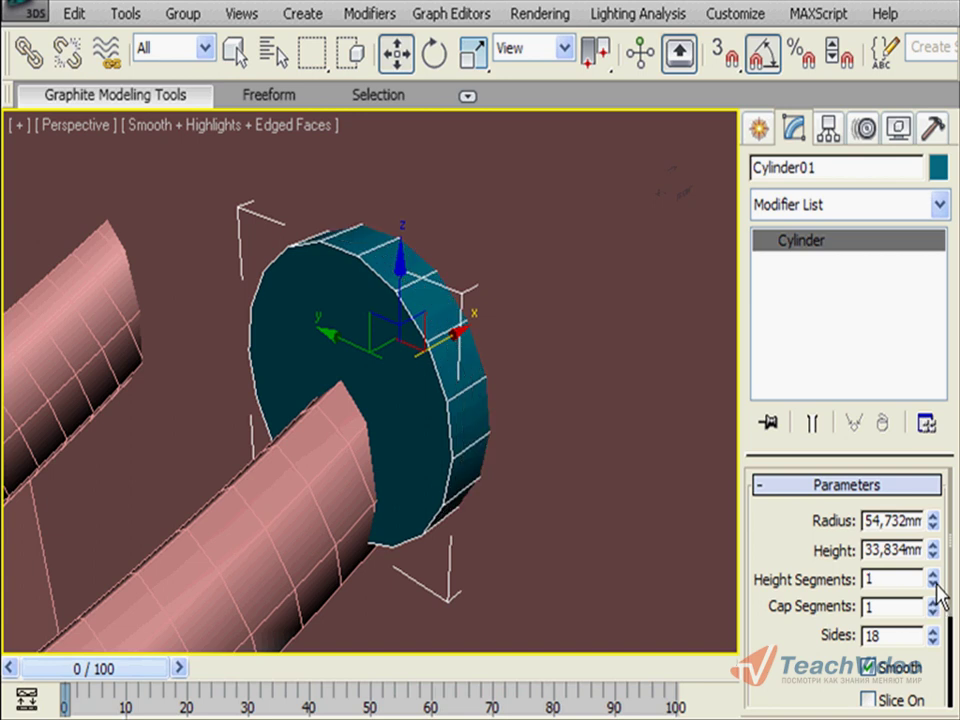
pyautogui.moveTo(491, 384)
pyautogui.keyDown('alt'); pyautogui.mouseDown(button='middle')
pyautogui.moveTo(439, 189)
pyautogui.moveTo(411, 182)
pyautogui.moveTo(405, 232)
pyautogui.mouseUp(button='middle'); pyautogui.keyUp('alt')
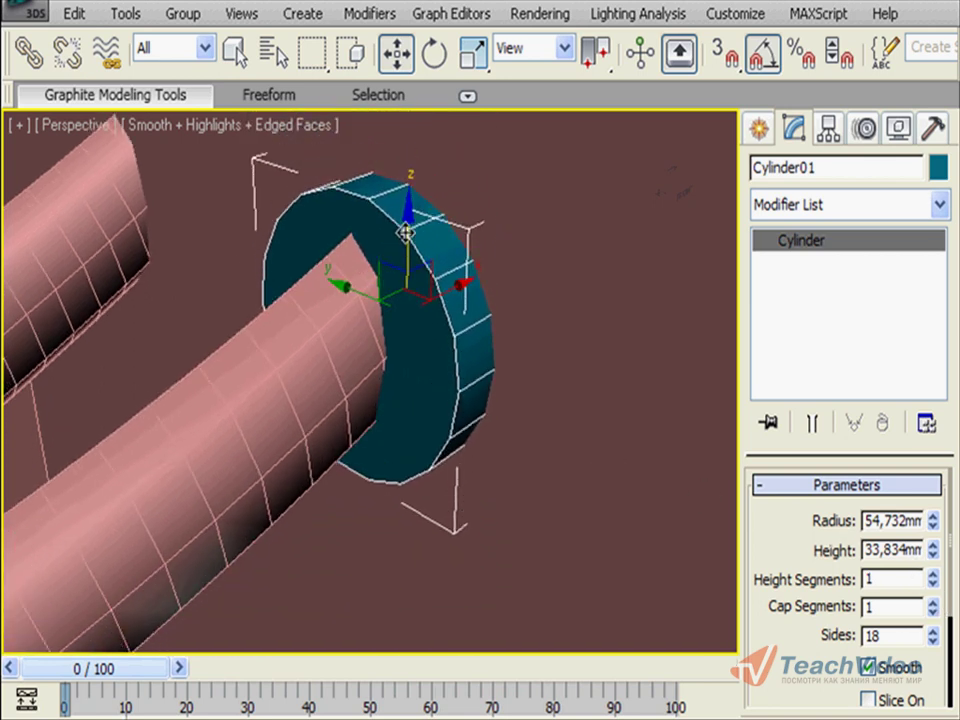
pyautogui.click(473, 53)
pyautogui.moveTo(478, 330)
pyautogui.mouseDown()
pyautogui.moveTo(489, 343)
pyautogui.moveTo(467, 349)
pyautogui.mouseUp()
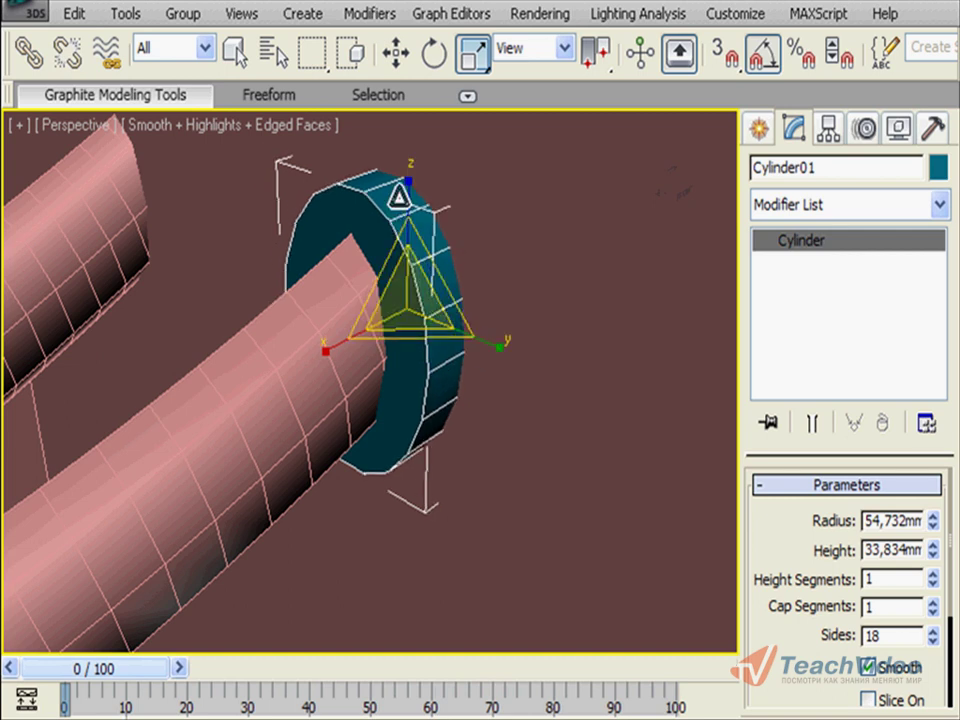
pyautogui.keyDown('alt'); pyautogui.moveTo(300, 296); pyautogui.dragTo(284, 316, button='middle'); pyautogui.keyUp('alt')
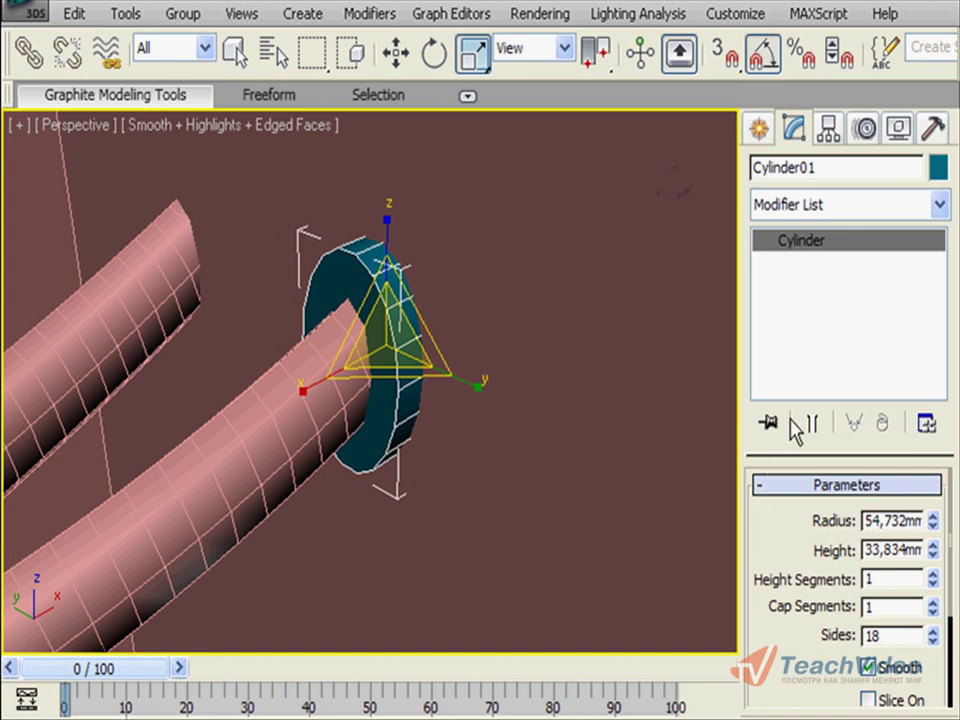
# Convert the cylinder to an Editable Poly at Polygon level
pyautogui.rightClick(803, 255)
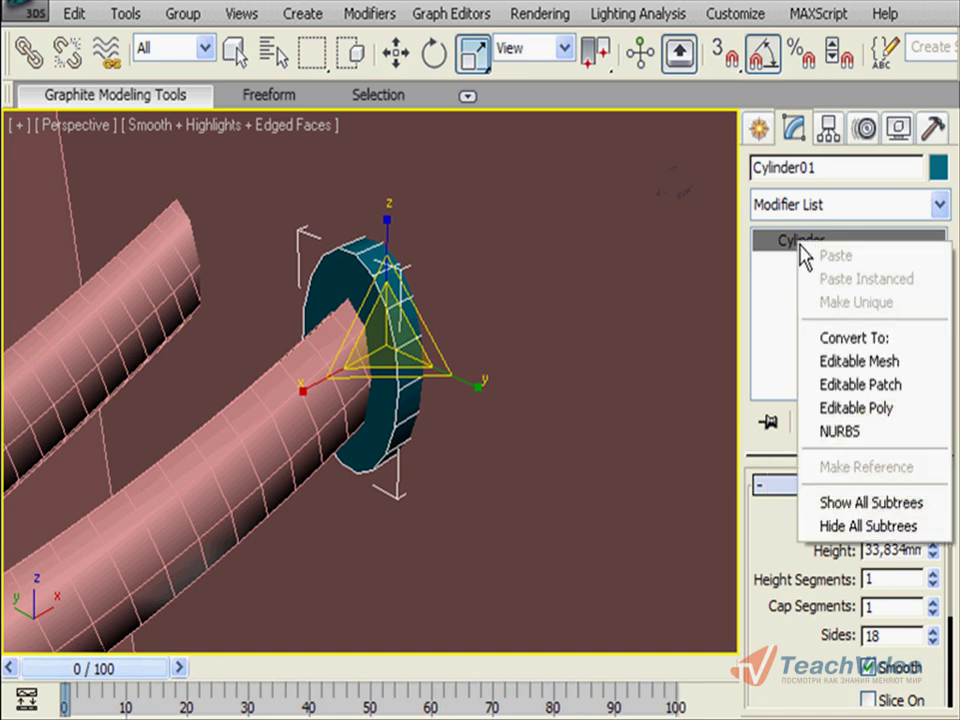
pyautogui.click(870, 408)
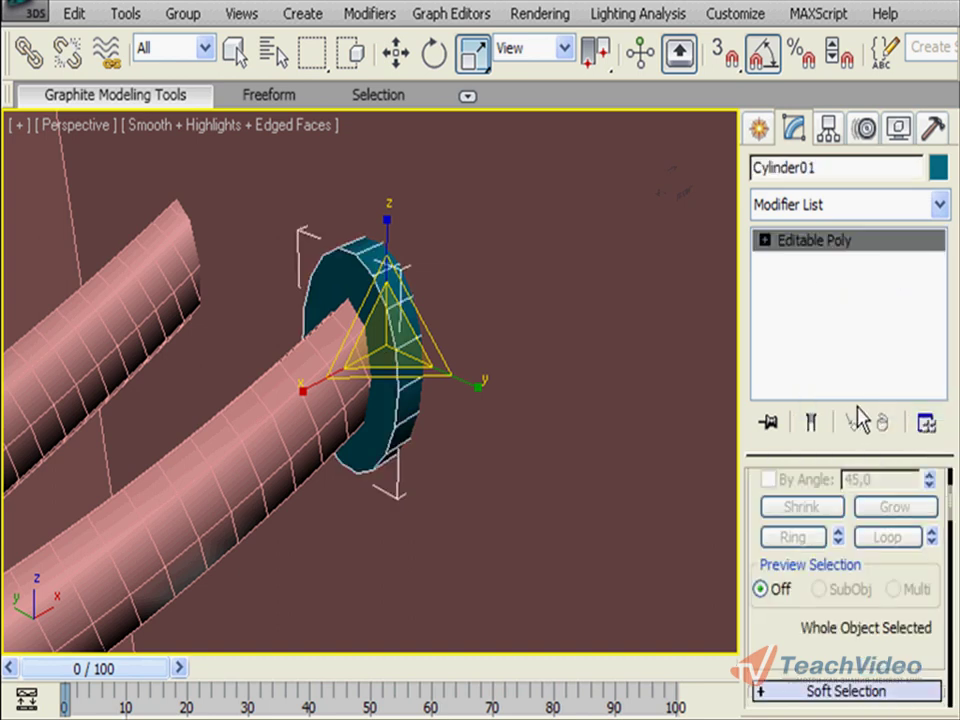
pyautogui.click(765, 241)
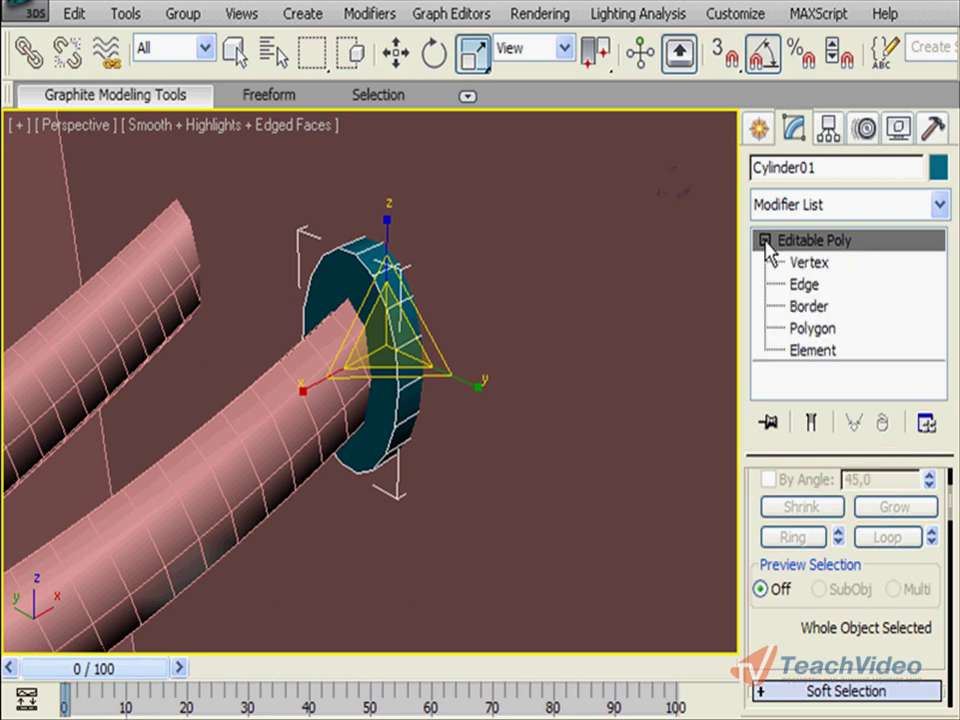
pyautogui.click(812, 332)
# Bevel the ring's front face with Height 10 mm and Outline -10 mm
pyautogui.click(386, 372)
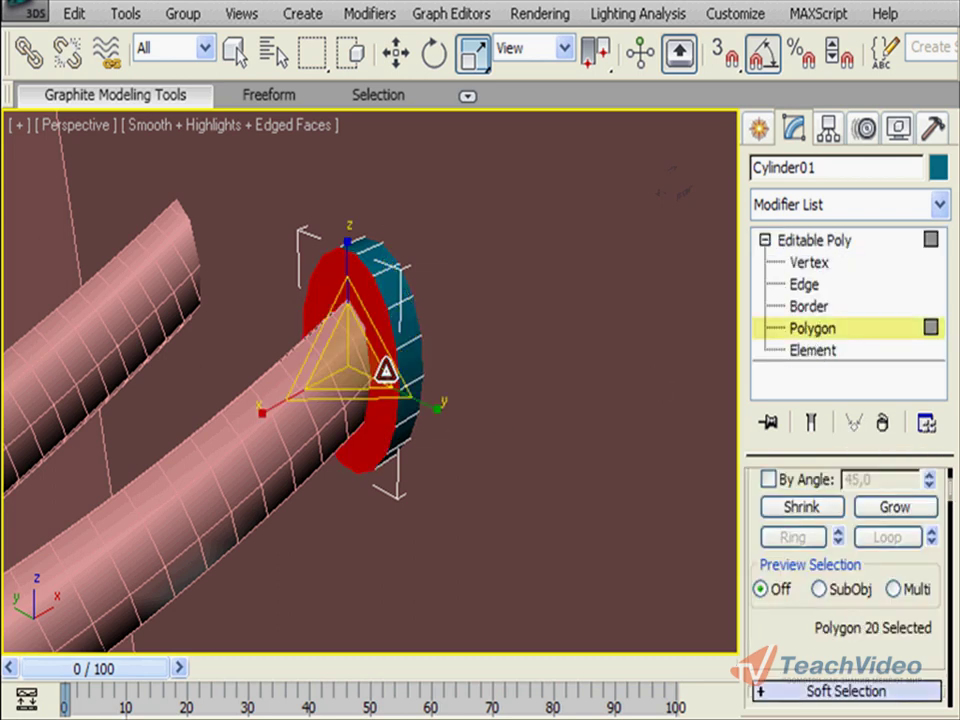
pyautogui.rightClick(386, 372)
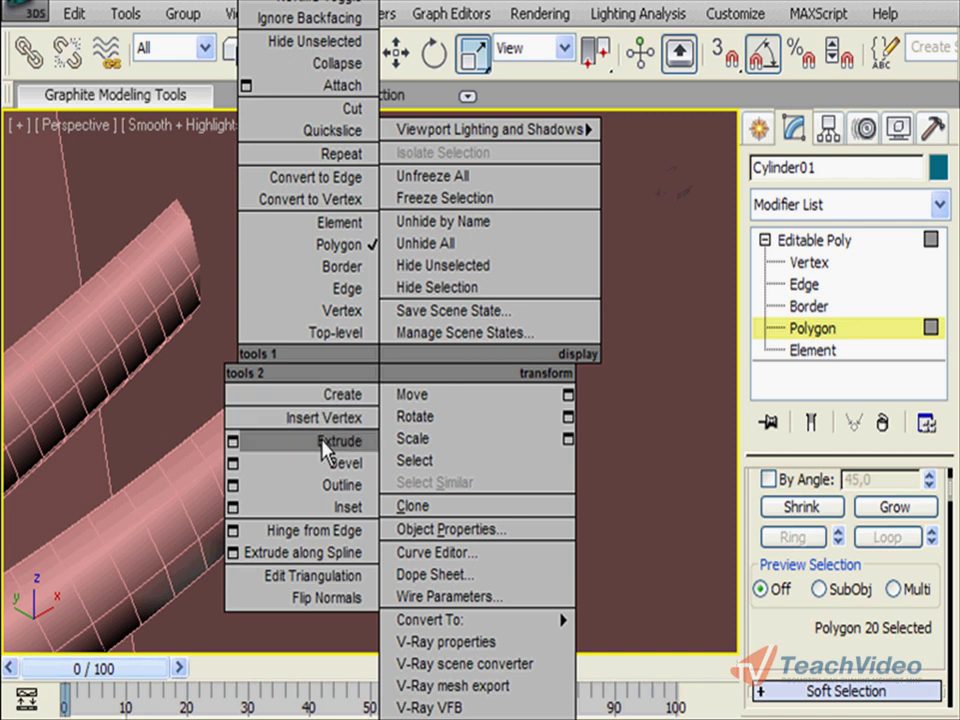
pyautogui.click(232, 467)
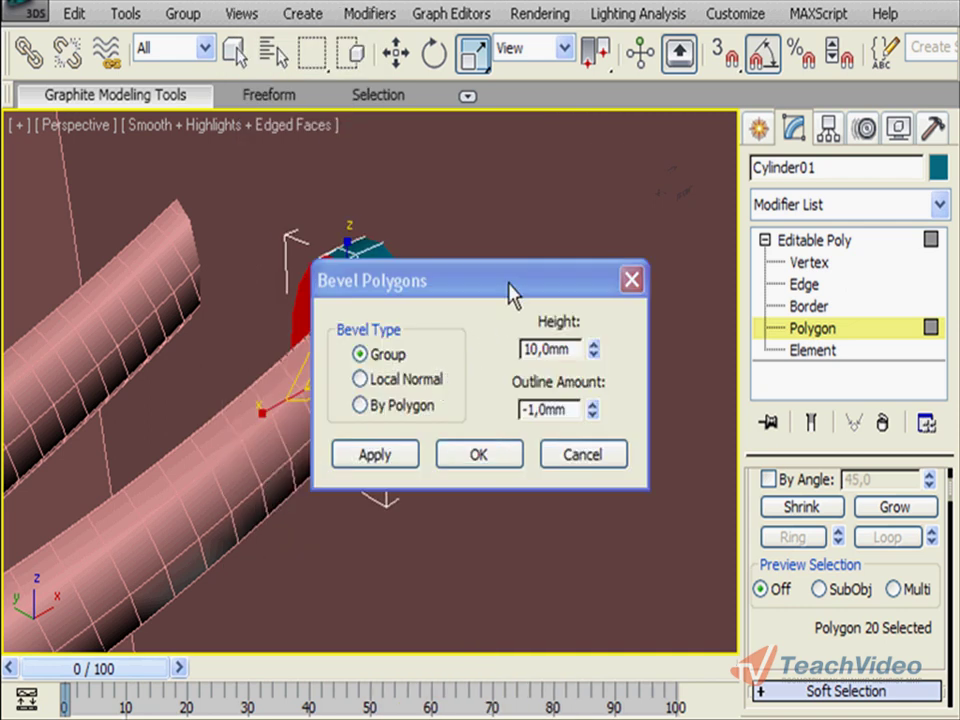
pyautogui.moveTo(510, 290); pyautogui.dragTo(670, 232)
pyautogui.doubleClick(727, 288)
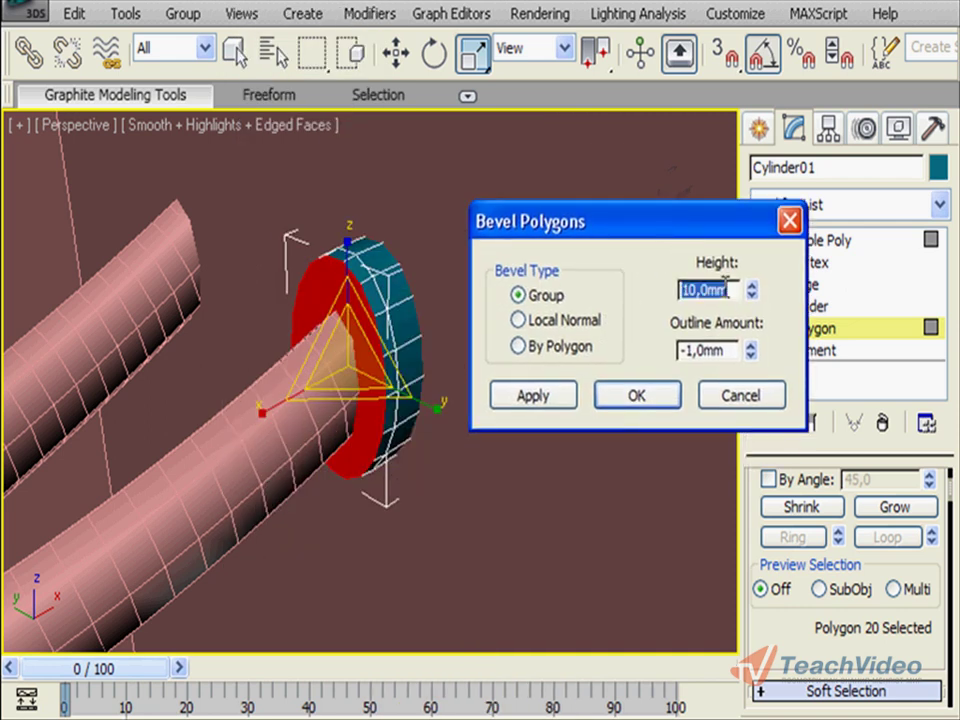
pyautogui.doubleClick(725, 351)
pyautogui.write('-10')
pyautogui.press('Return')
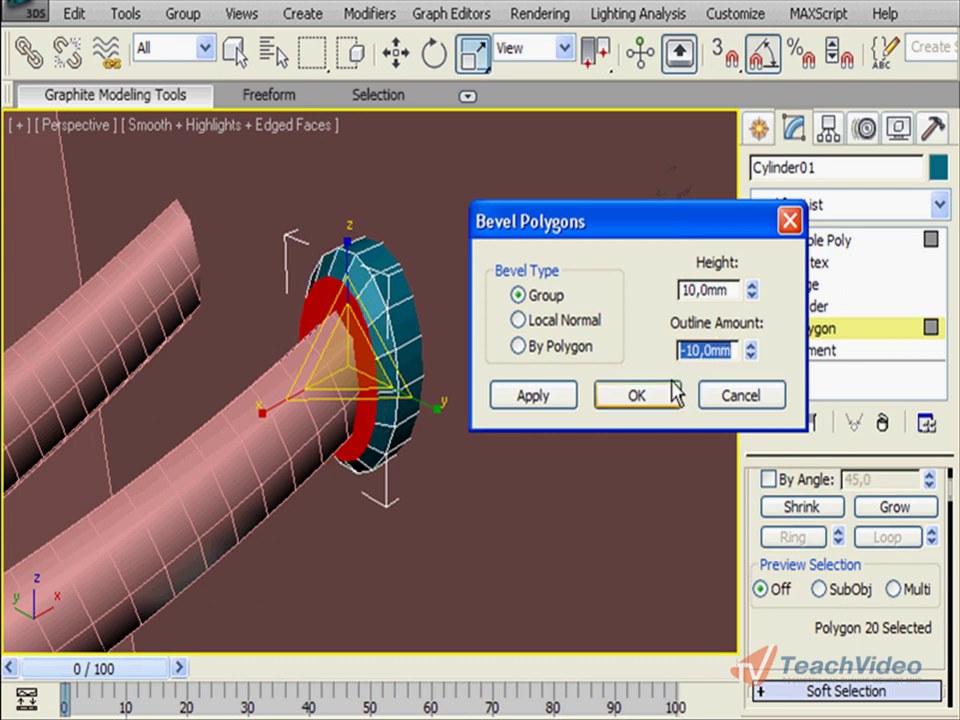
pyautogui.click(675, 393)
pyautogui.moveTo(468, 366)
pyautogui.keyDown('alt'); pyautogui.mouseDown(button='middle')
pyautogui.moveTo(415, 342)
pyautogui.moveTo(454, 358)
pyautogui.mouseUp(button='middle'); pyautogui.keyUp('alt')
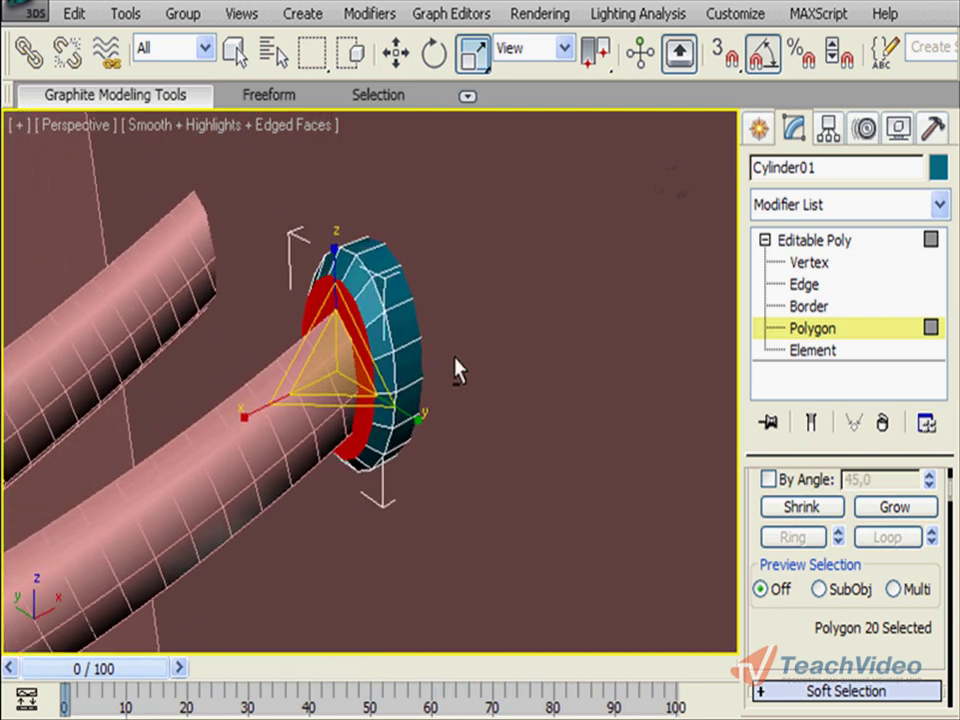
# Connect the ring of 18 edges with 1 segment and scale the new loop slightly outward
pyautogui.press('2')
pyautogui.click(399, 328)
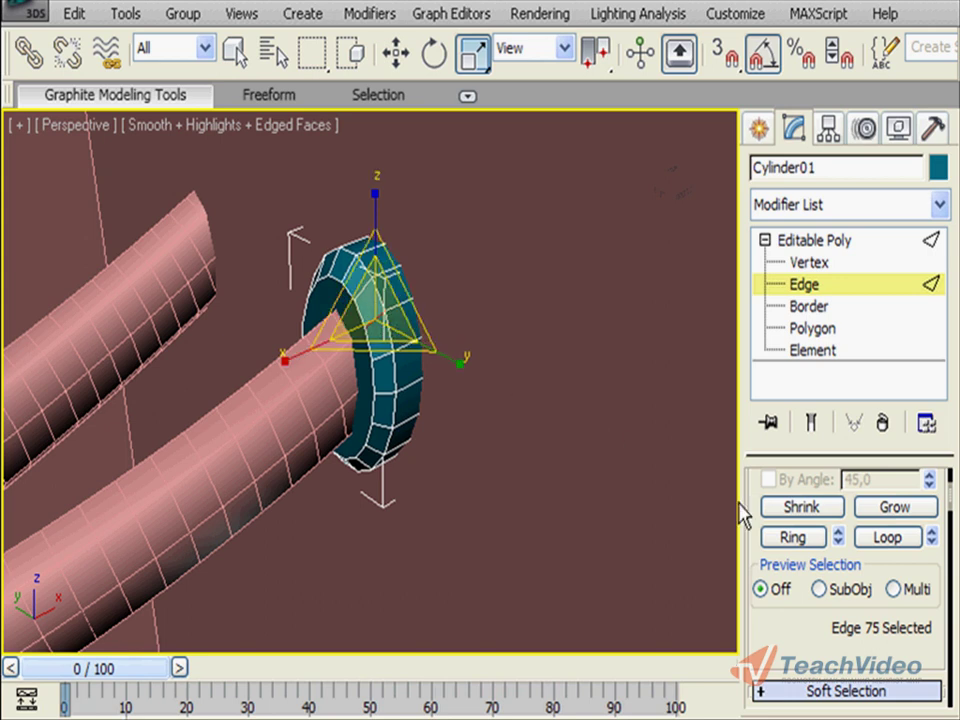
pyautogui.click(789, 538)
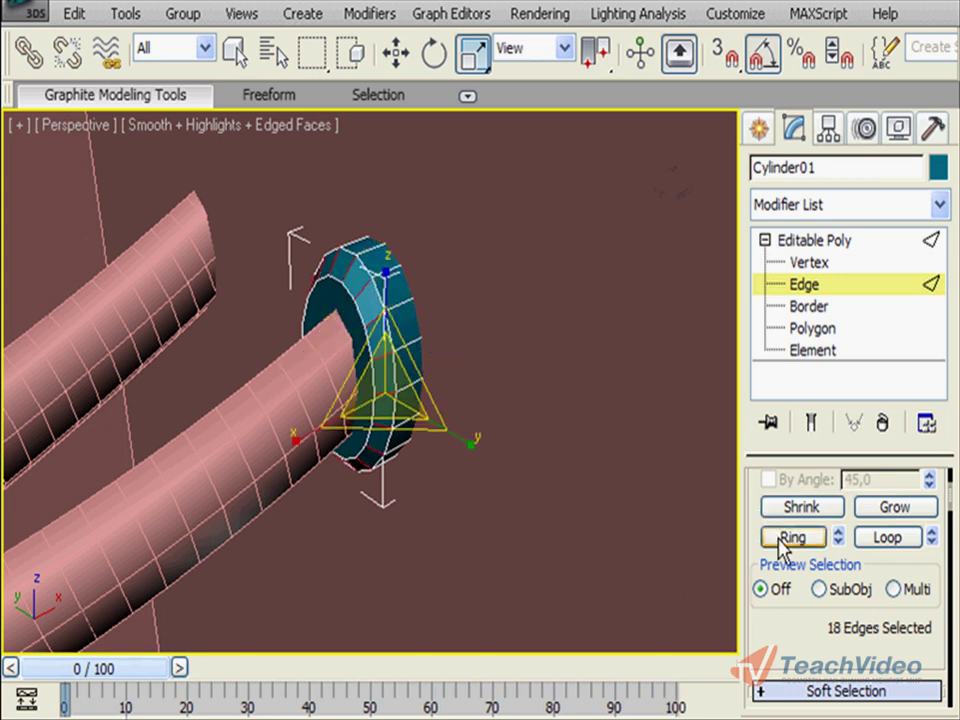
pyautogui.rightClick(388, 375)
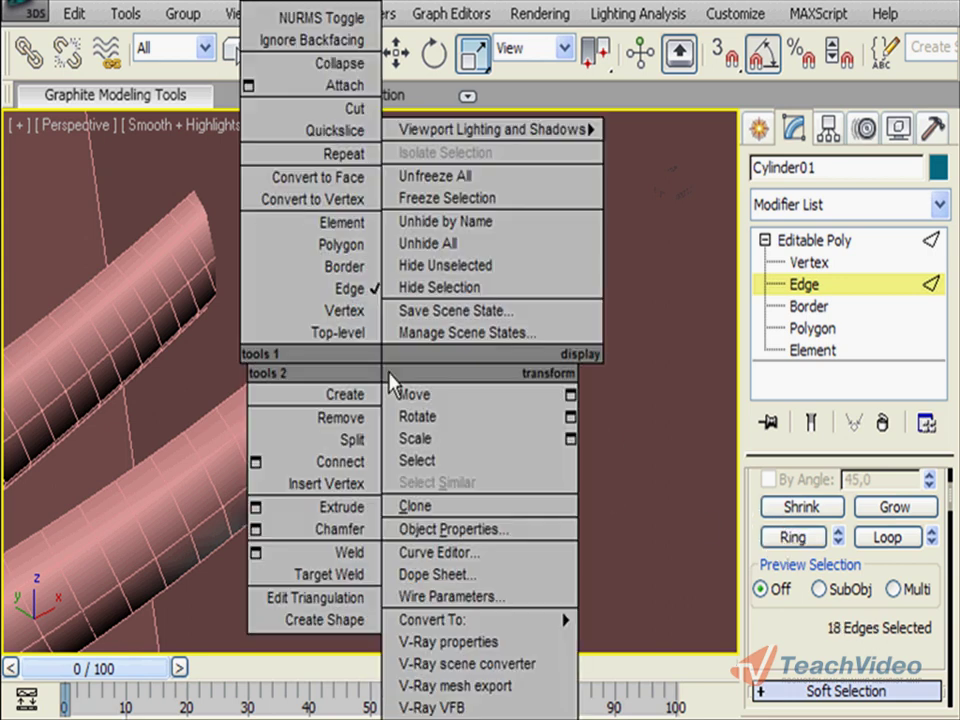
pyautogui.click(256, 462)
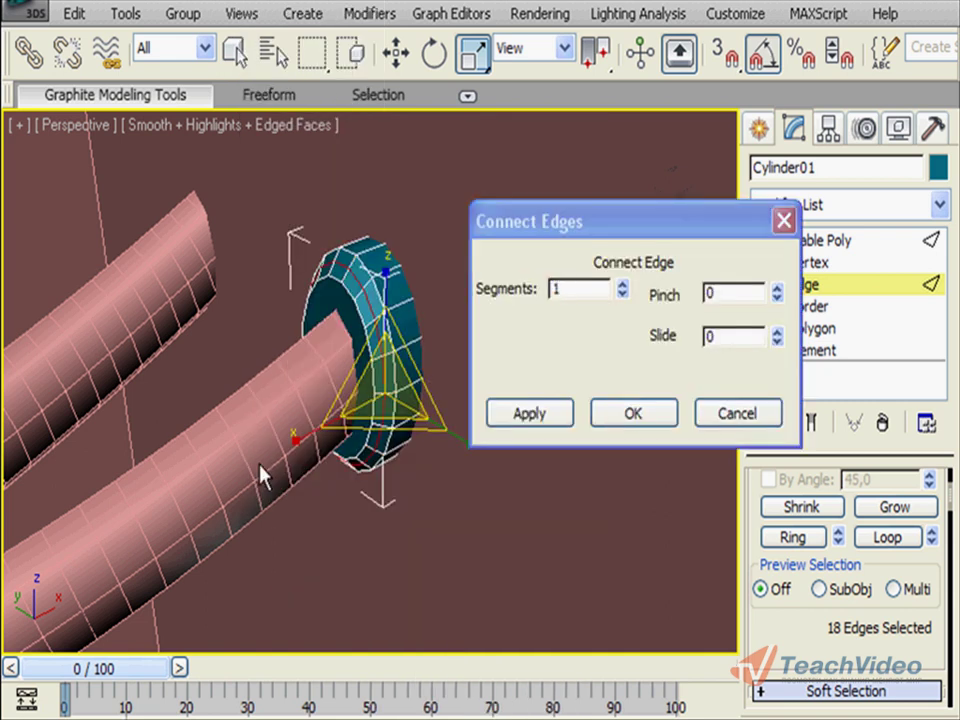
pyautogui.click(632, 414)
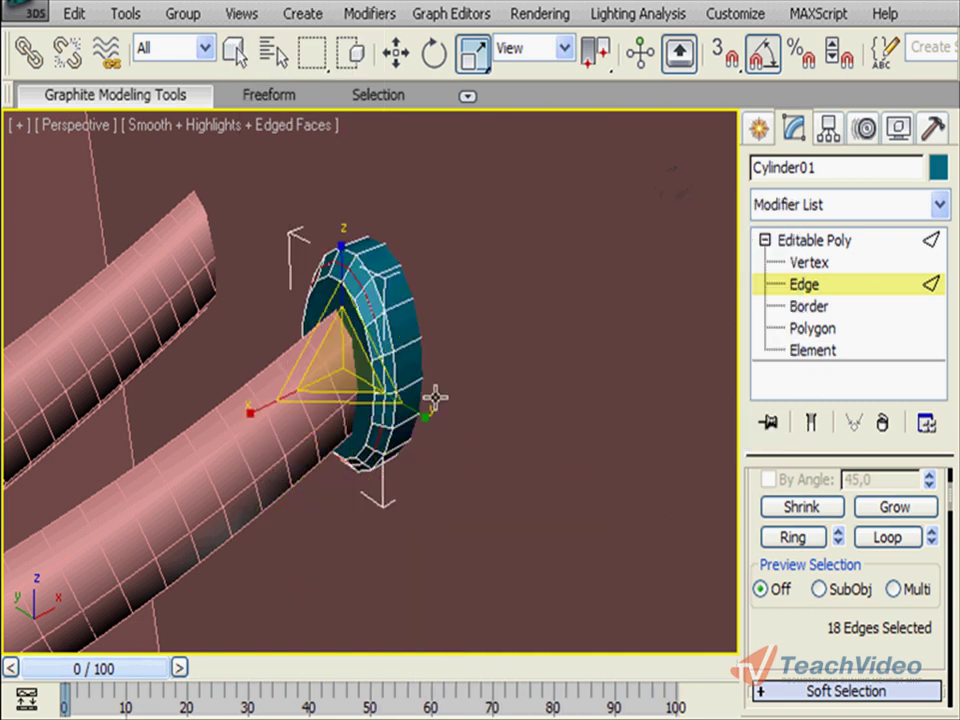
pyautogui.moveTo(331, 357); pyautogui.dragTo(335, 368)
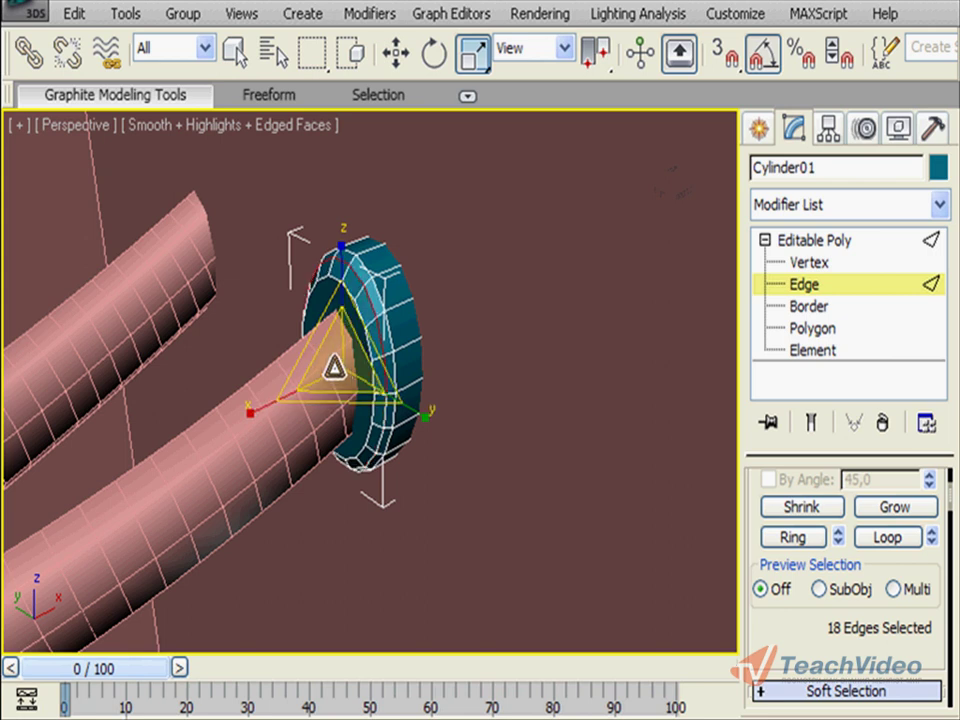
pyautogui.click(396, 53)
pyautogui.moveTo(413, 222)
pyautogui.keyDown('alt'); pyautogui.mouseDown(button='middle')
pyautogui.moveTo(388, 275)
pyautogui.moveTo(386, 313)
pyautogui.mouseUp(button='middle'); pyautogui.keyUp('alt')
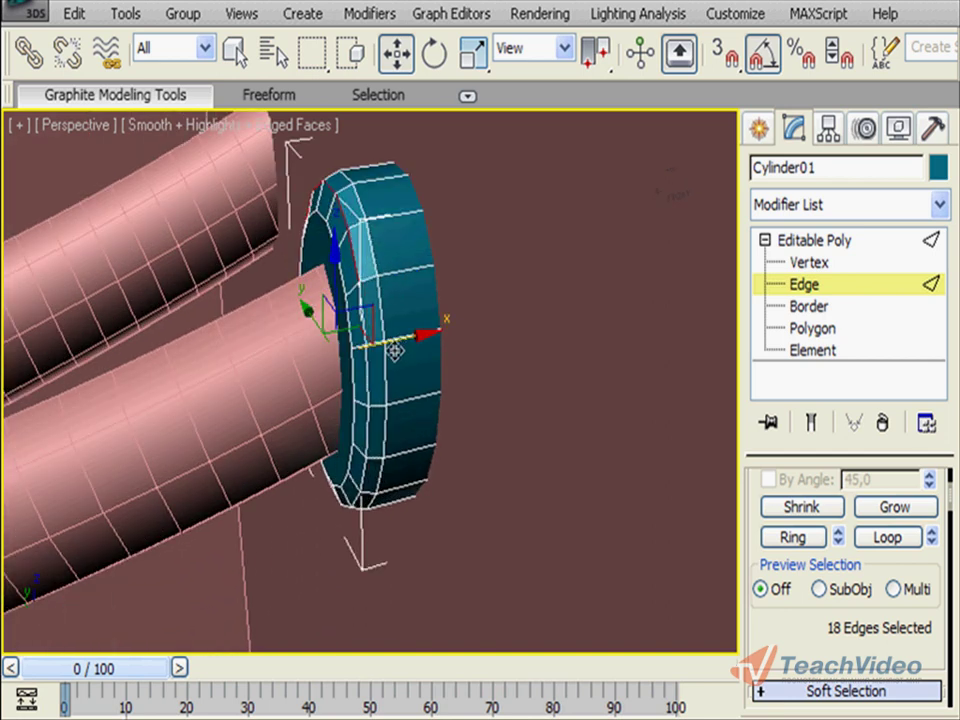
# Assign smoothing groups to all of the ring's polygons
pyautogui.click(812, 330)
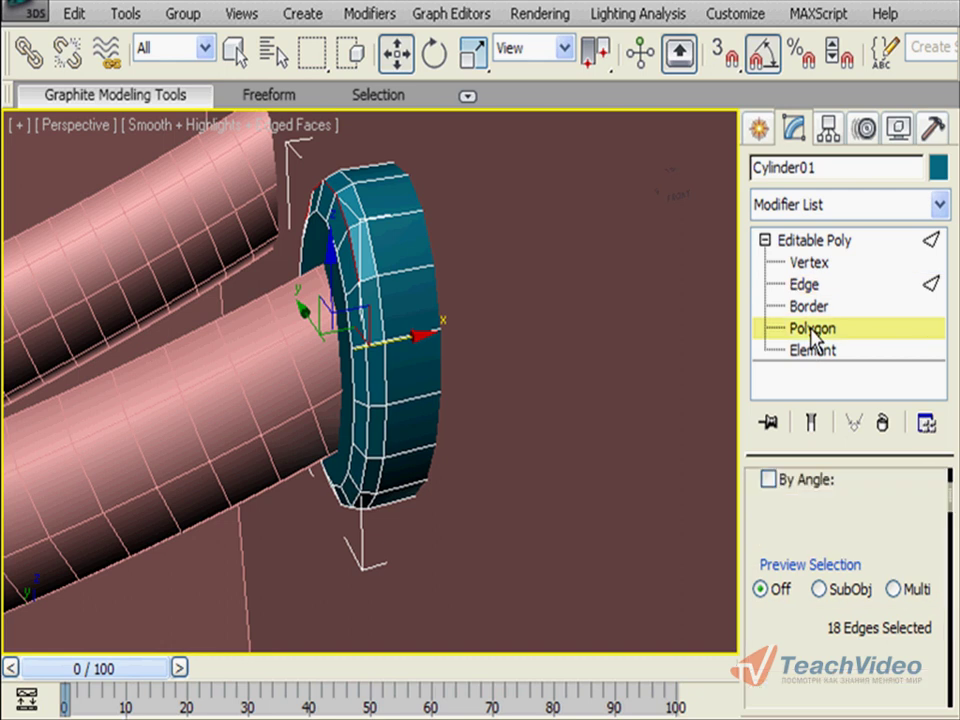
pyautogui.moveTo(793, 623)
pyautogui.mouseDown()
pyautogui.moveTo(765, 375)
pyautogui.moveTo(745, 5)
pyautogui.mouseUp()
pyautogui.scroll(-2, 760, 700)
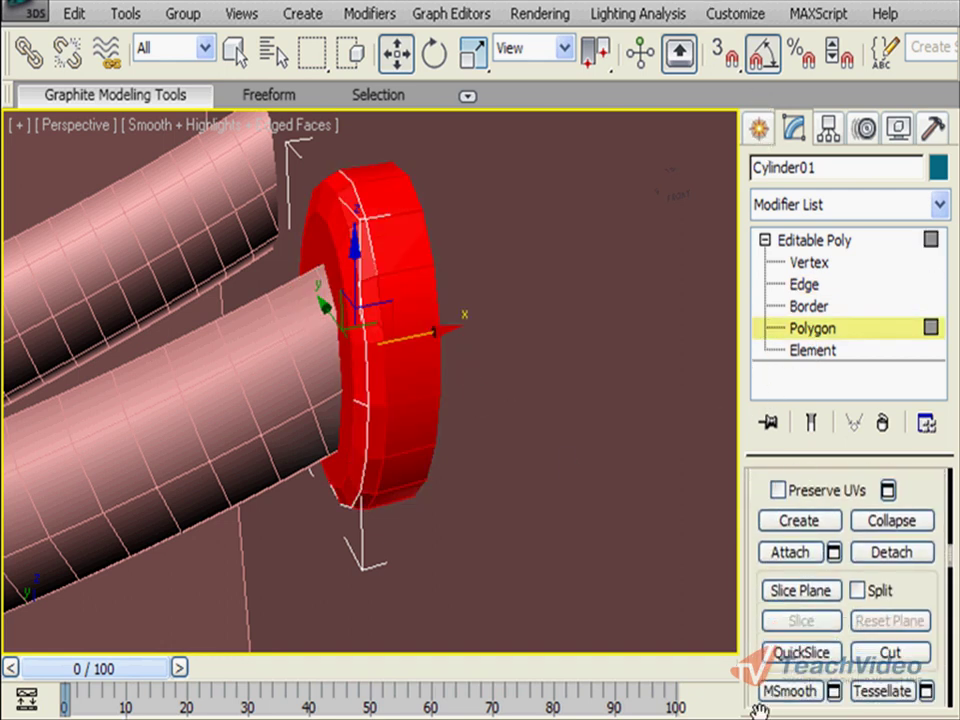
pyautogui.scroll(-5, 754, 428)
pyautogui.scroll(-5, 754, 300)
pyautogui.scroll(-5, 818, 289)
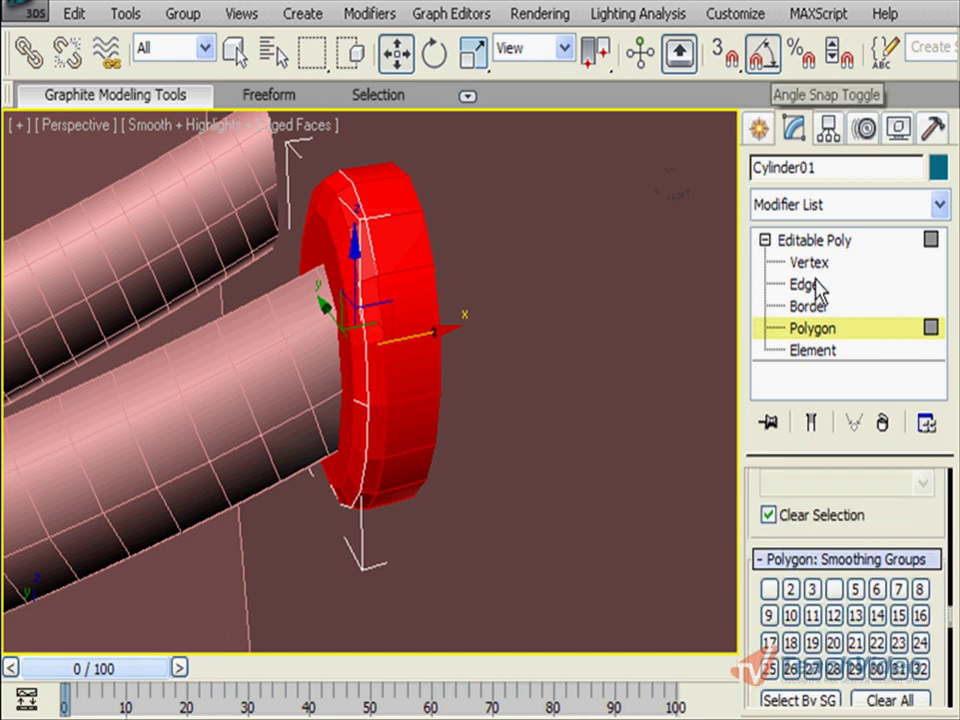
pyautogui.scroll(-2, 885, 645)
pyautogui.click(882, 620)
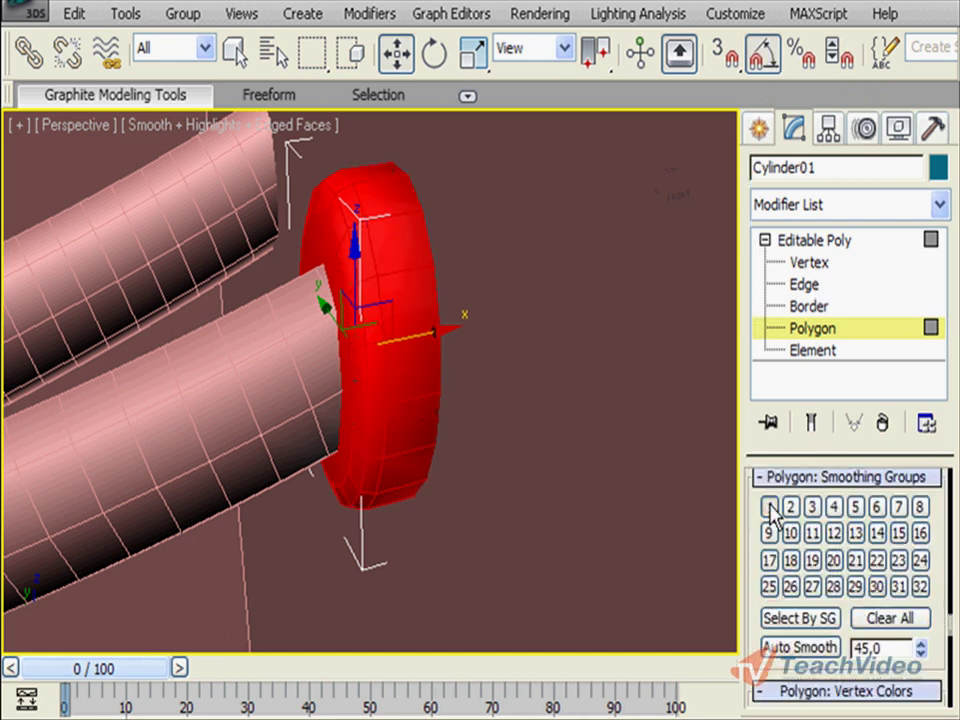
pyautogui.click(573, 408)
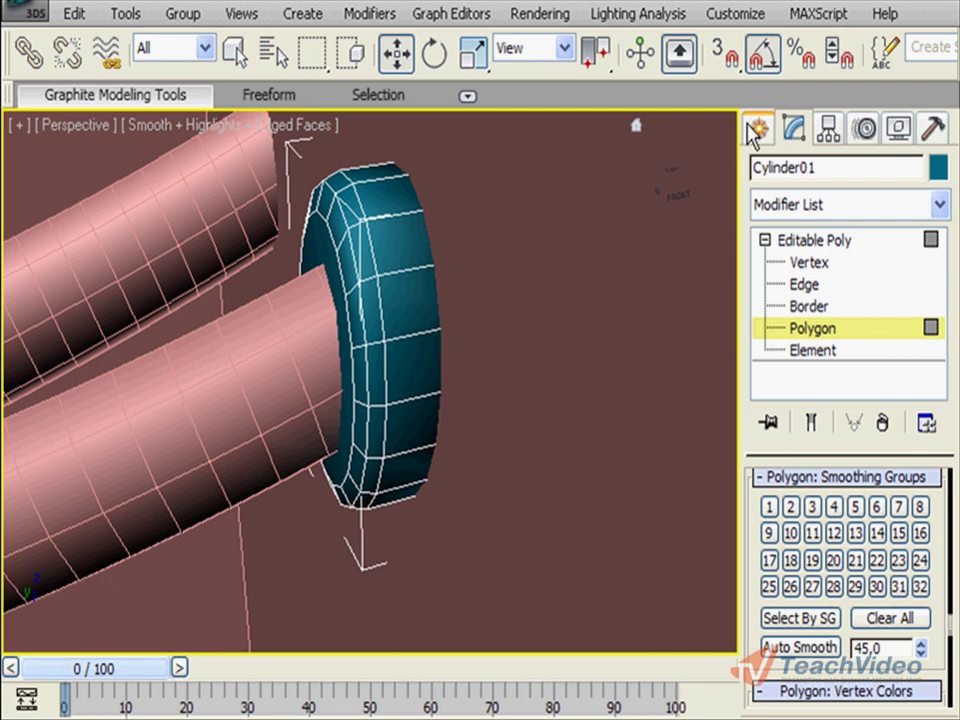
# Slide the teal ring along X onto the tube end
pyautogui.click(757, 129)
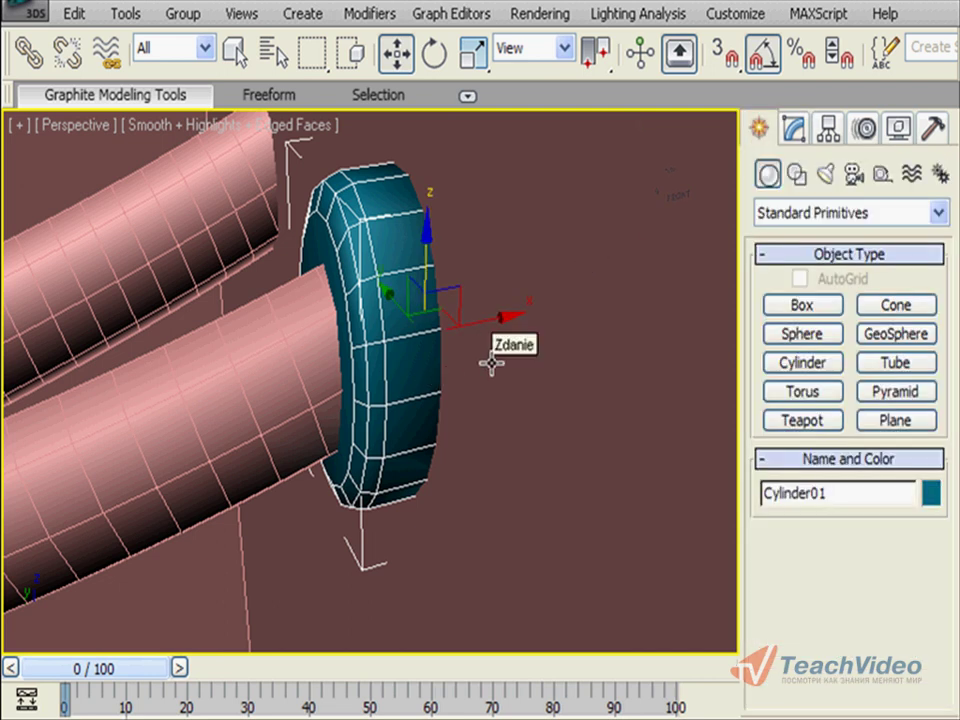
pyautogui.moveTo(360, 364)
pyautogui.keyDown('alt'); pyautogui.mouseDown(button='middle')
pyautogui.moveTo(349, 439)
pyautogui.moveTo(399, 430)
pyautogui.mouseUp(button='middle'); pyautogui.keyUp('alt')
pyautogui.moveTo(480, 381); pyautogui.dragTo(498, 372)
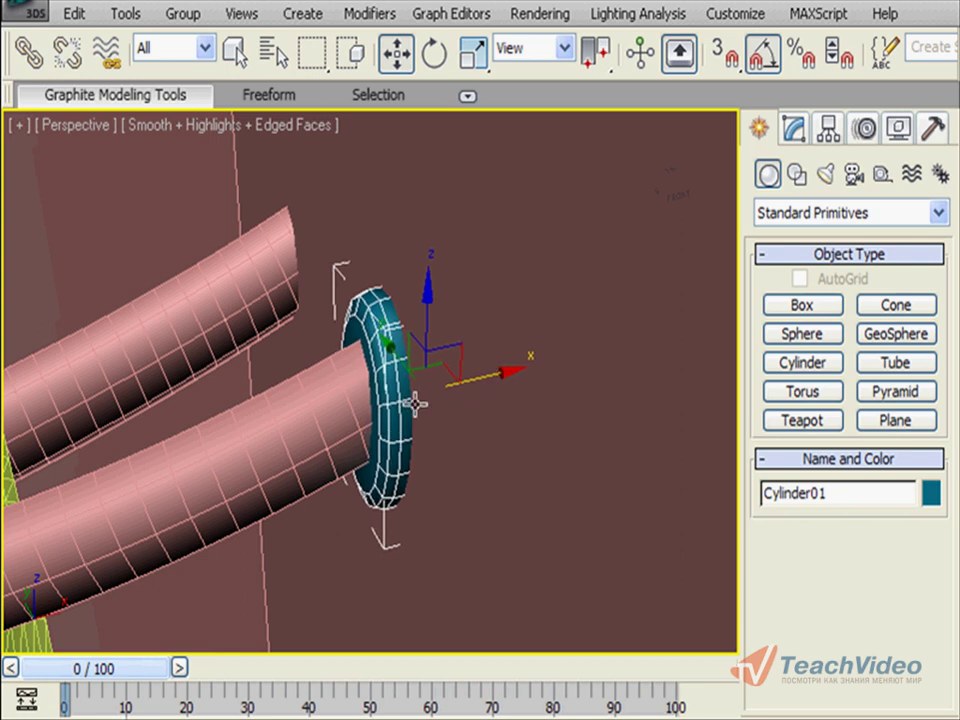
# Delete the ring's inner cap face, then shift-drag a clone toward the other tube end
pyautogui.press('F3')
pyautogui.keyDown('alt'); pyautogui.moveTo(514, 450); pyautogui.dragTo(390, 435, button='middle'); pyautogui.keyUp('alt')
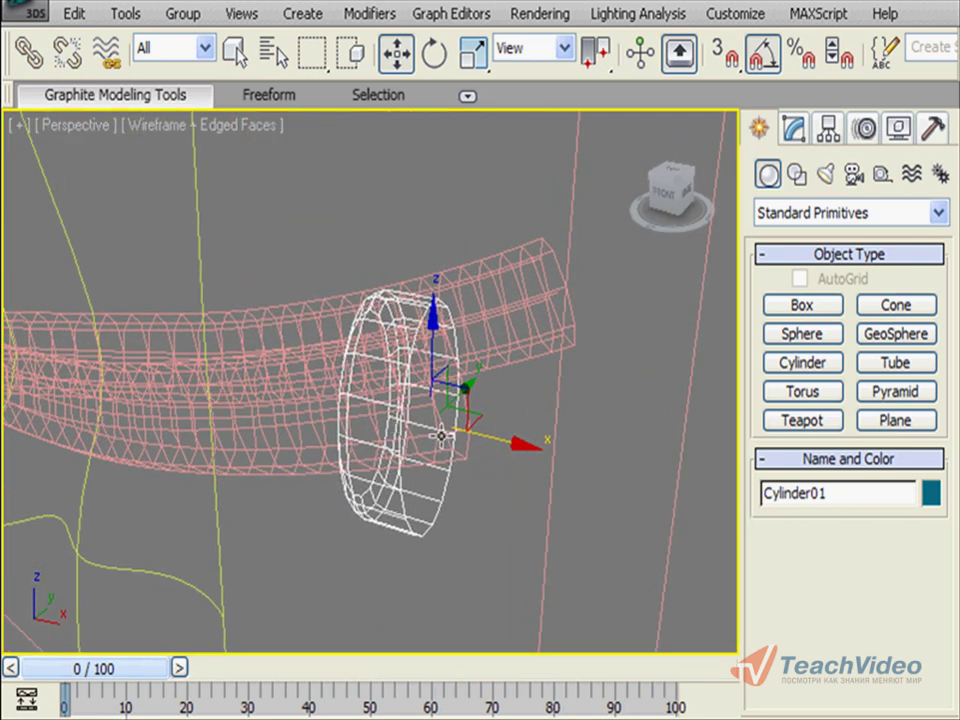
pyautogui.press('4')
pyautogui.click(441, 436)
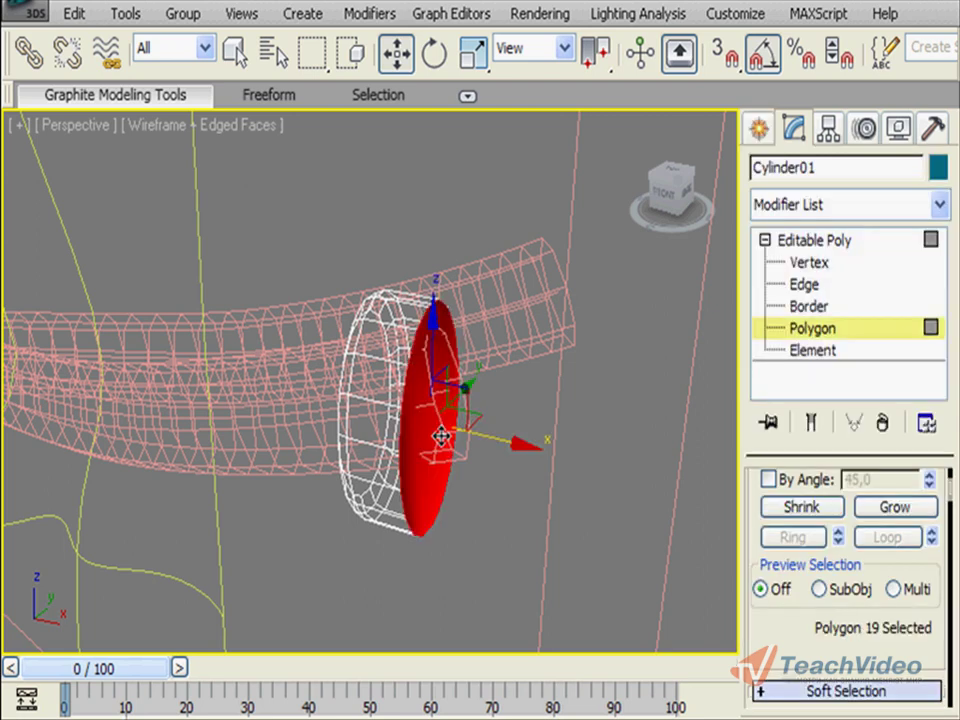
pyautogui.press('Delete')
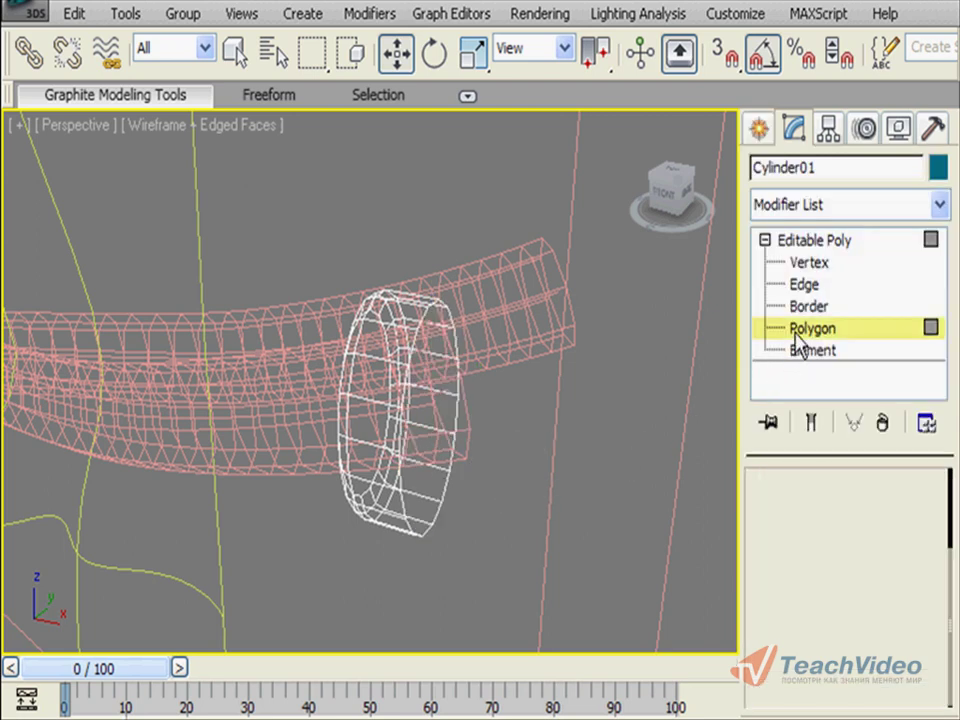
pyautogui.click(800, 240)
pyautogui.click(765, 240)
pyautogui.keyDown('alt'); pyautogui.moveTo(565, 427); pyautogui.dragTo(707, 439, button='middle'); pyautogui.keyUp('alt')
pyautogui.press('F3')
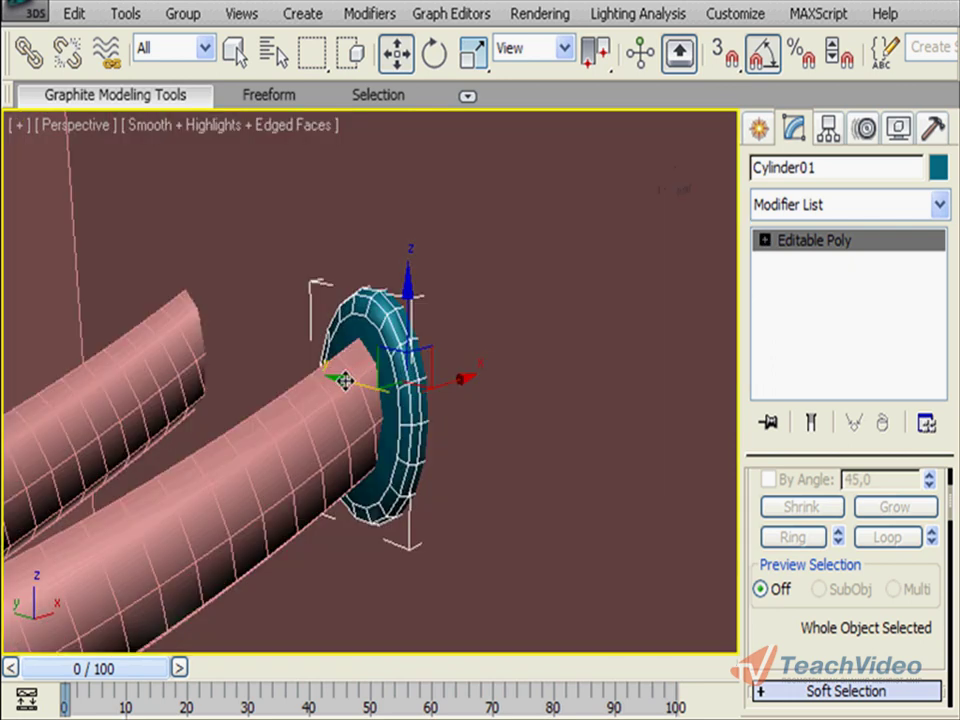
pyautogui.keyDown('shift'); pyautogui.moveTo(333, 381); pyautogui.dragTo(158, 340); pyautogui.keyUp('shift')
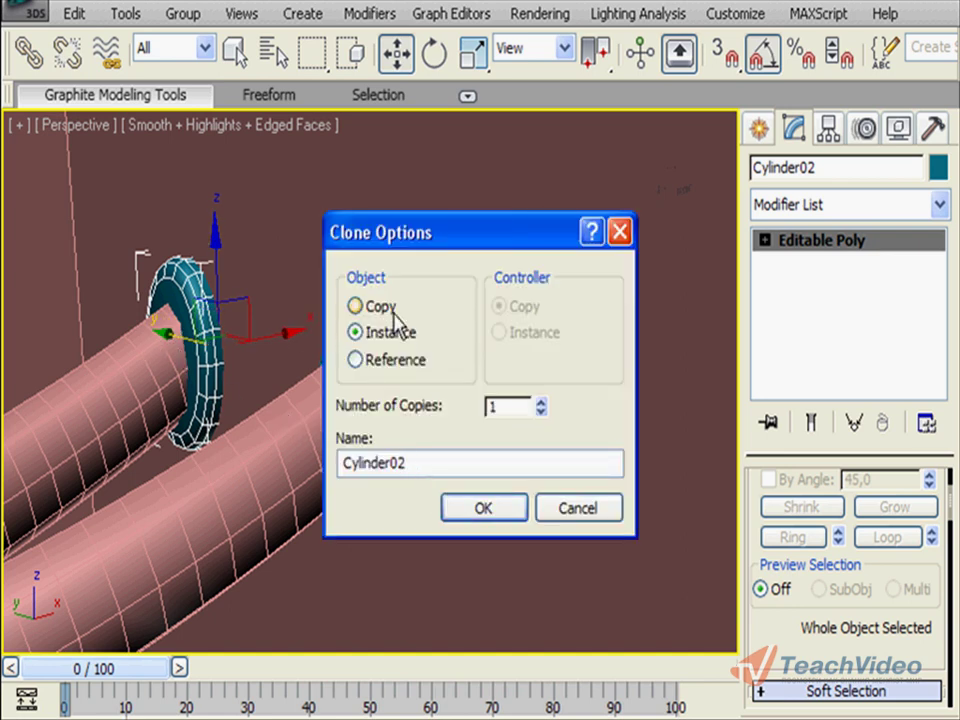
# Confirm the clone as an independent Copy, Cylinder02, and hide edged faces
pyautogui.click(392, 312)
pyautogui.click(483, 508)
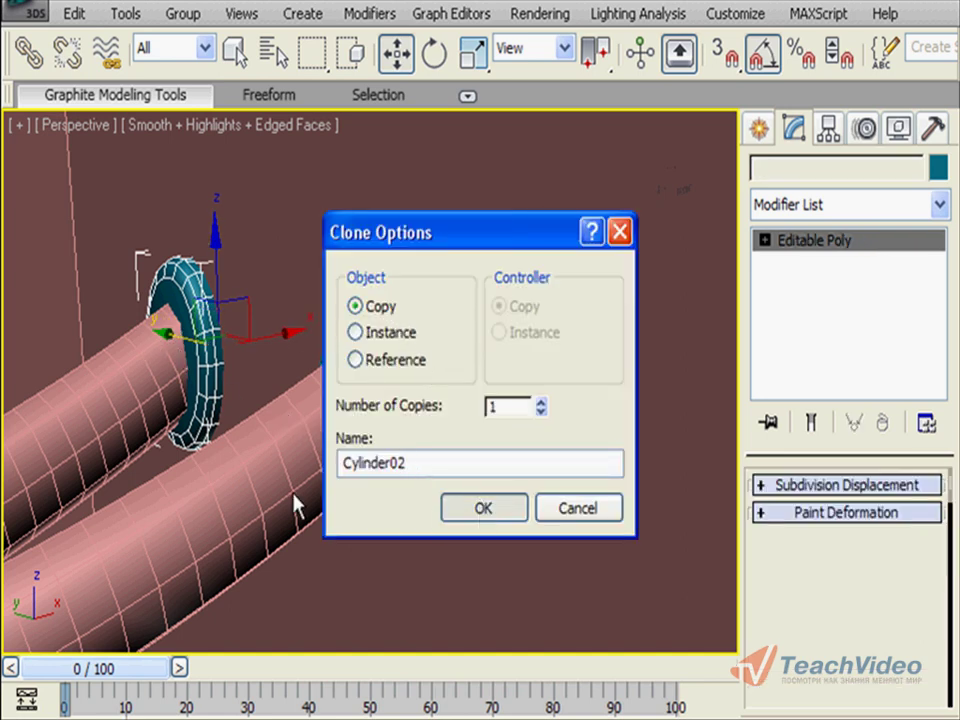
pyautogui.scroll(-5, 354, 478)
pyautogui.scroll(-5, 399, 476)
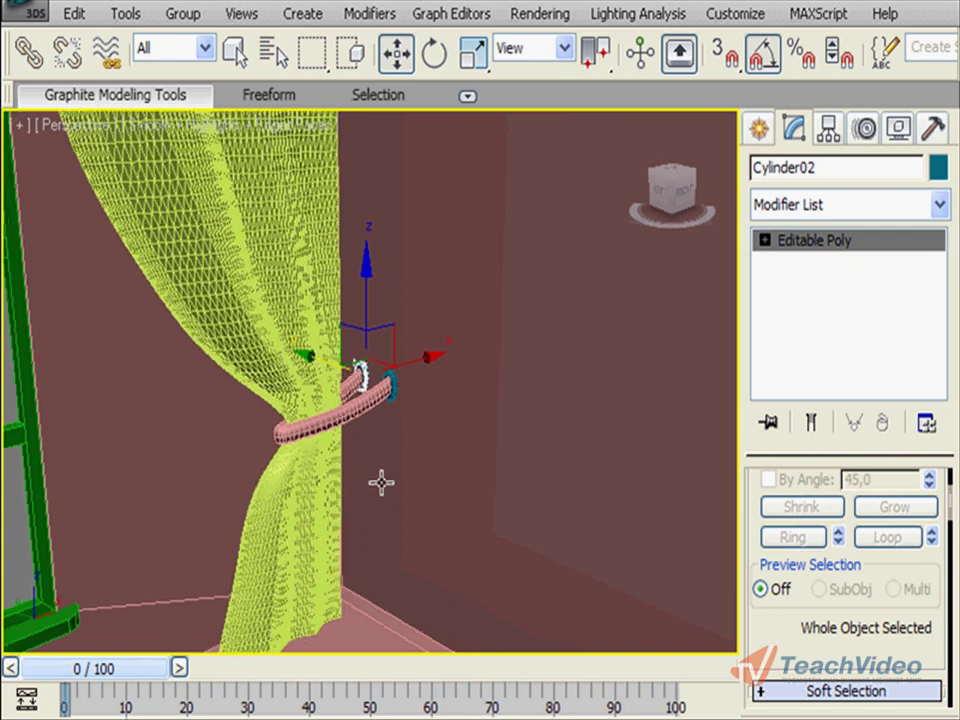
pyautogui.press('F4')
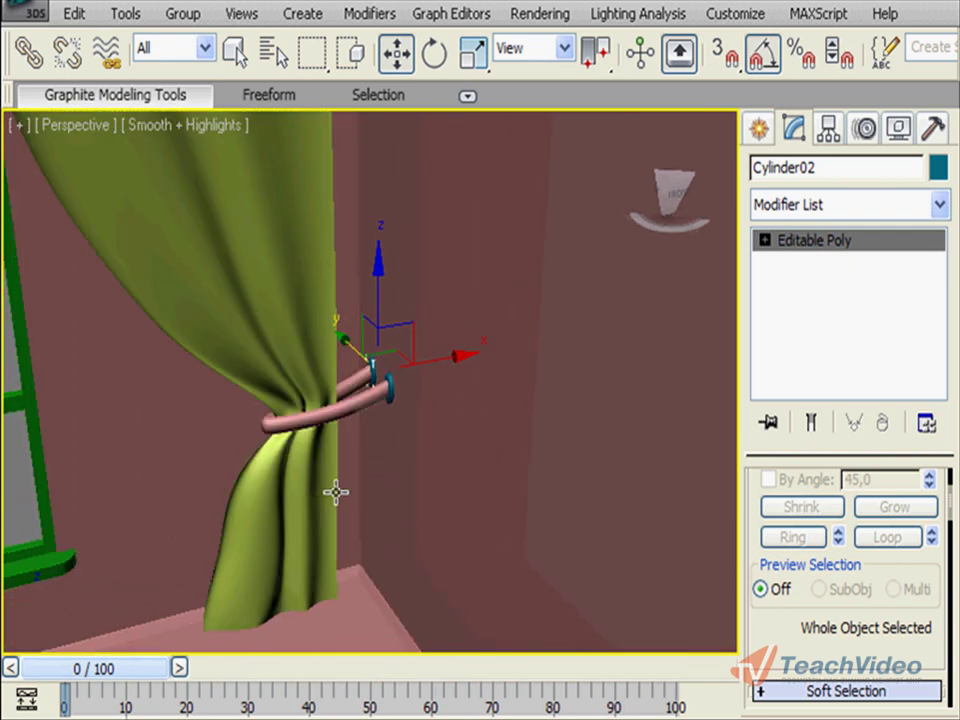
pyautogui.click(307, 477)
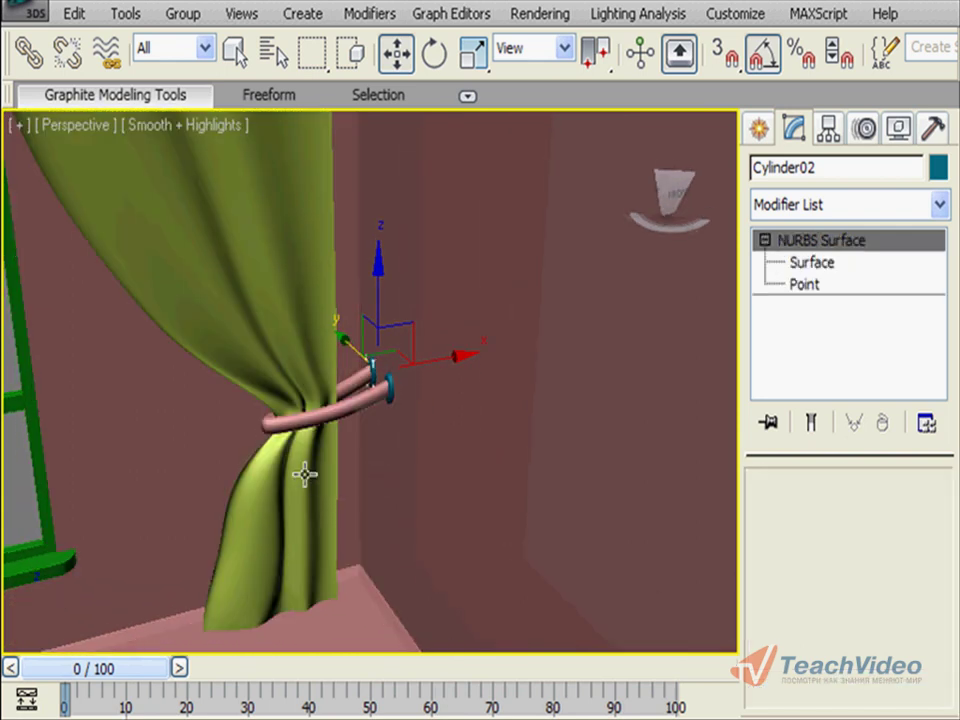
# Convert Shtora 01 to an Editable Poly and attach the pink tieback to it
pyautogui.rightClick(302, 390)
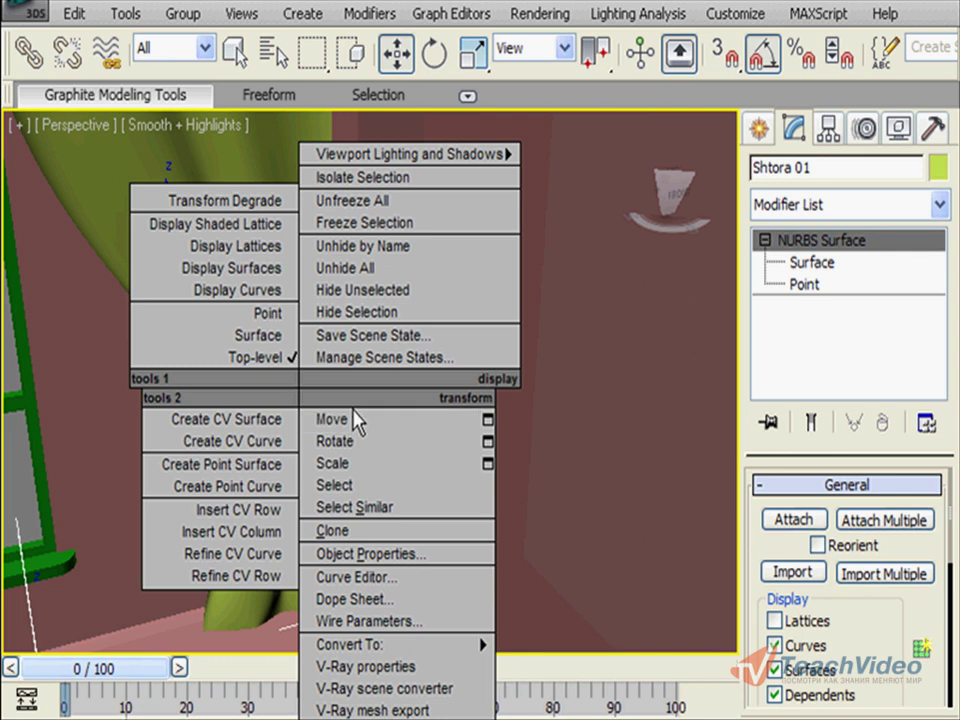
pyautogui.moveTo(395, 644)
pyautogui.click(560, 666)
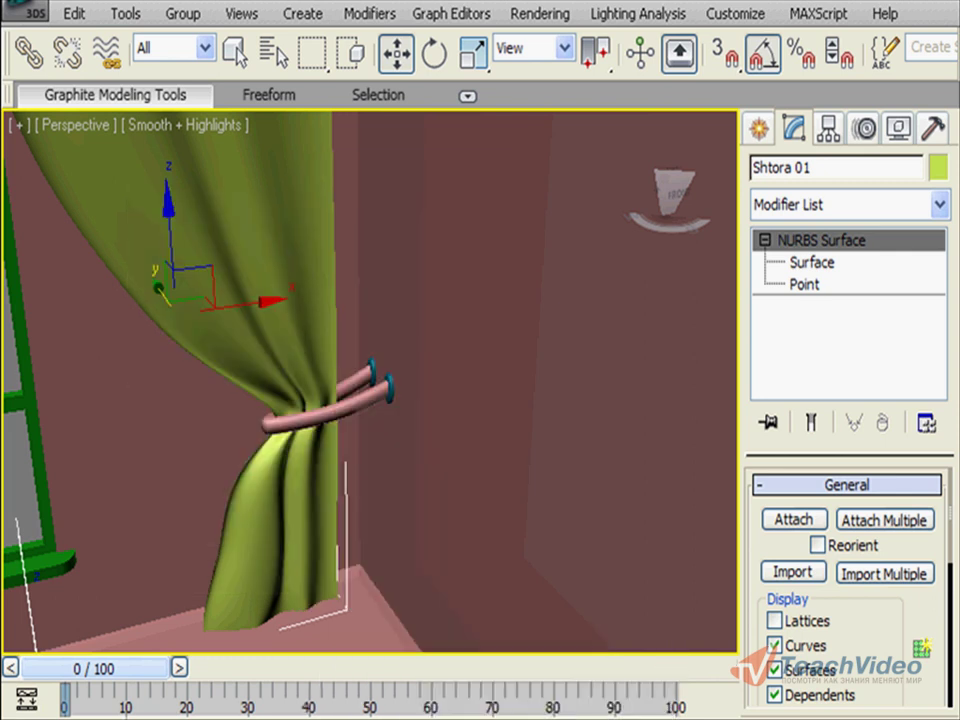
pyautogui.rightClick(367, 400)
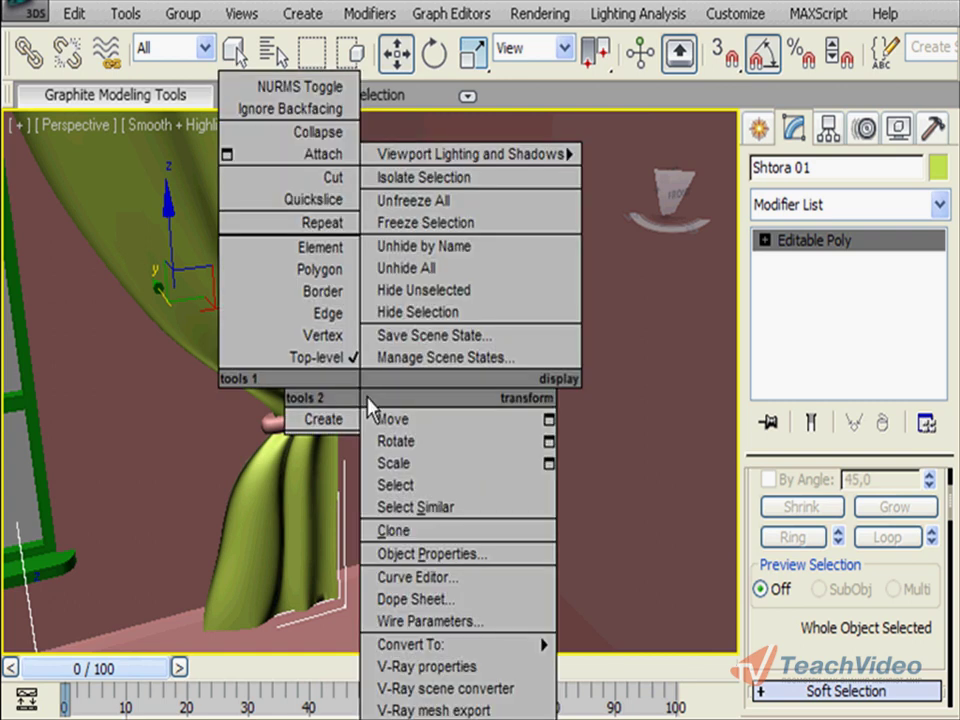
pyautogui.click(332, 154)
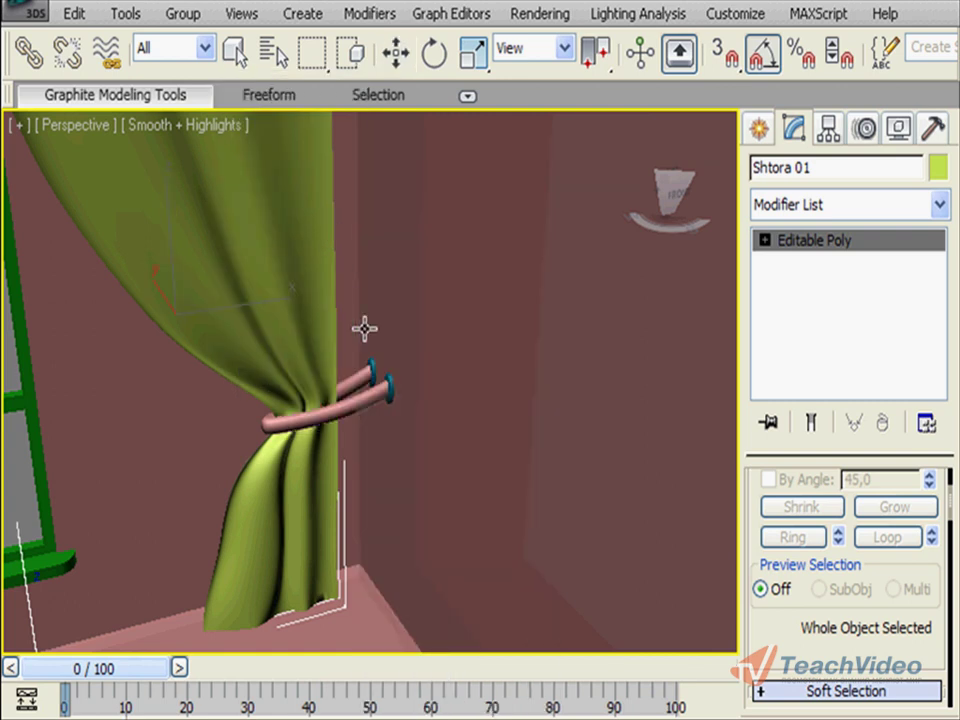
pyautogui.click(366, 399)
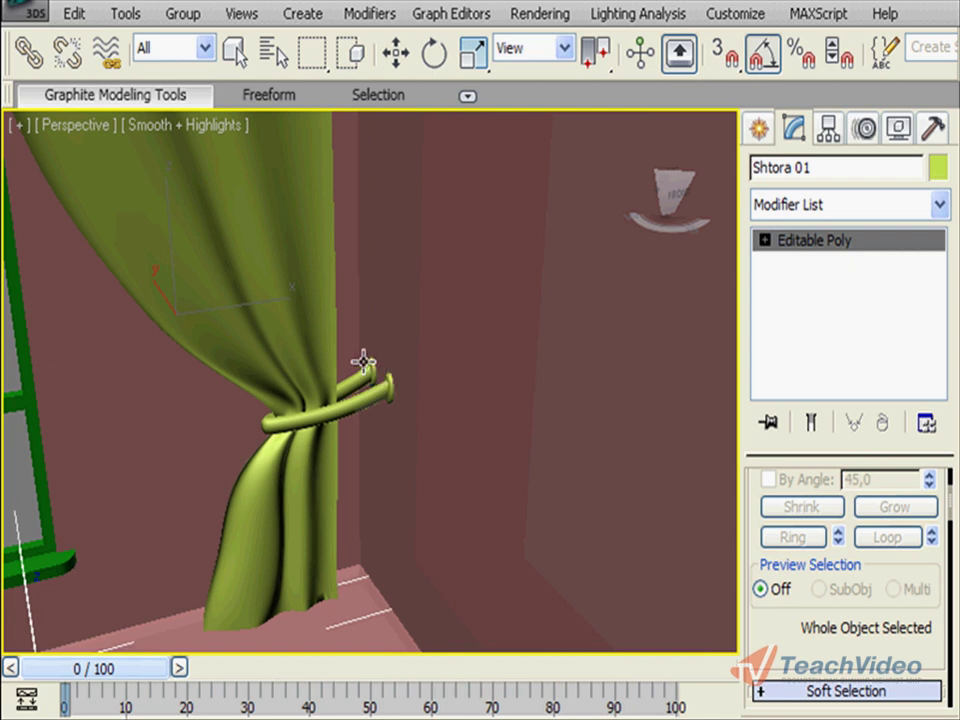
pyautogui.moveTo(316, 366); pyautogui.dragTo(373, 412, button='middle')
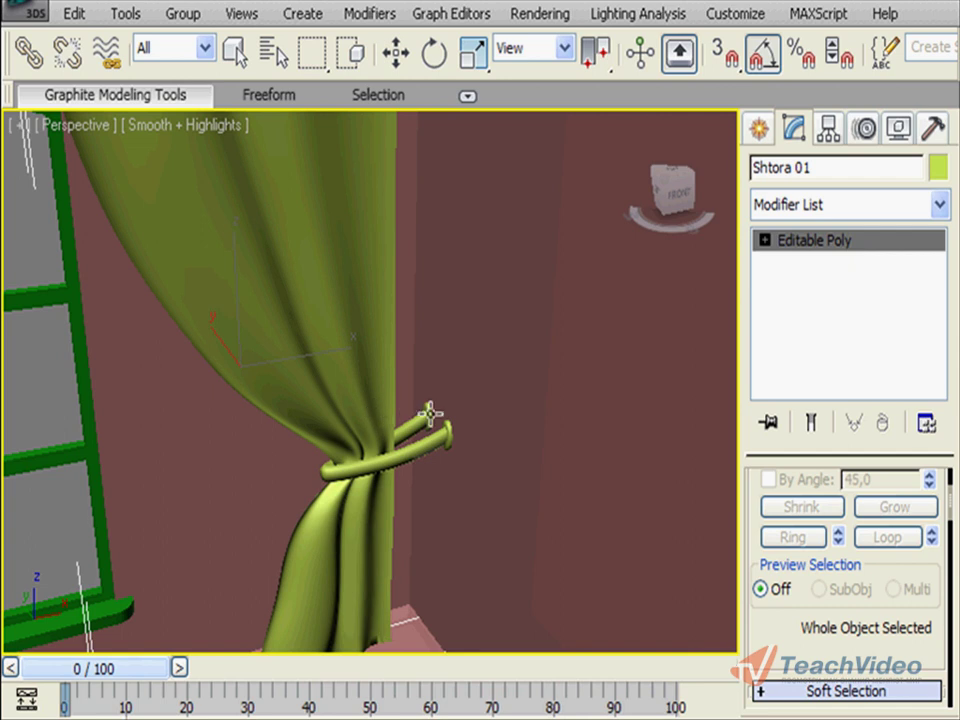
# Mirror the curtain on the X axis as a Copy, creating Shtora 02
pyautogui.click(759, 130)
pyautogui.press('w')
pyautogui.moveTo(340, 308); pyautogui.dragTo(342, 320, button='middle')
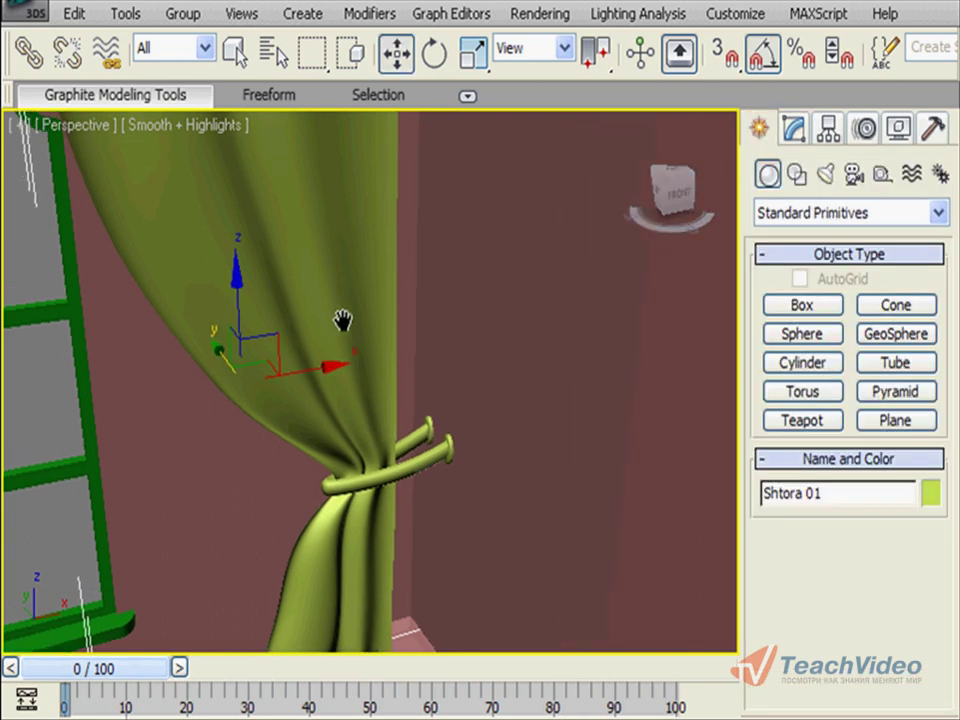
pyautogui.scroll(-4, 342, 320)
pyautogui.scroll(-4, 356, 386)
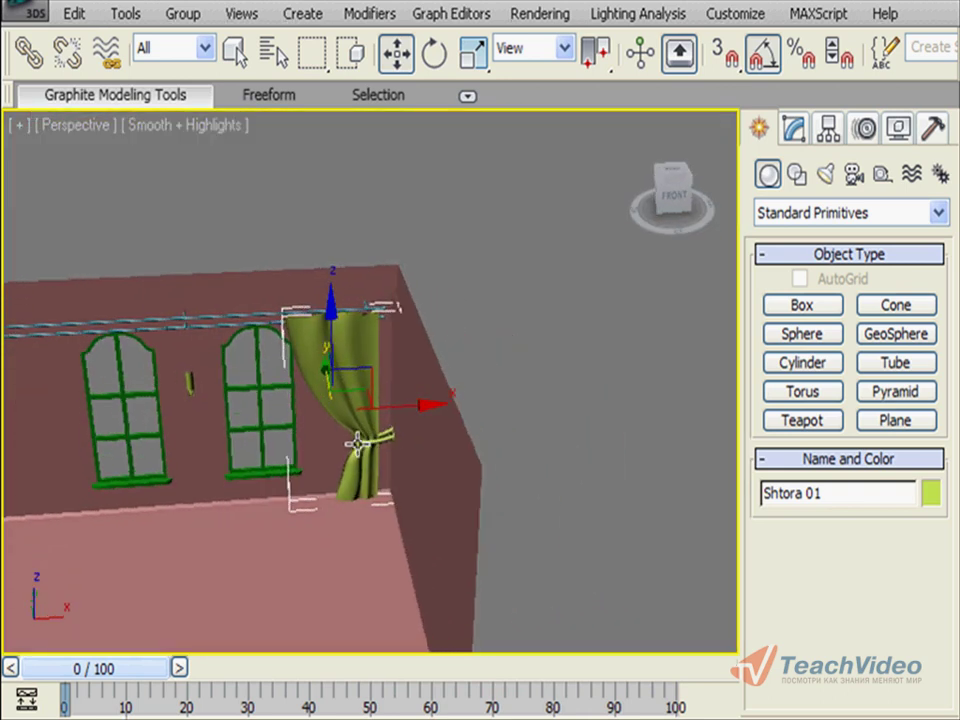
pyautogui.moveTo(912, 76); pyautogui.dragTo(643, 79)
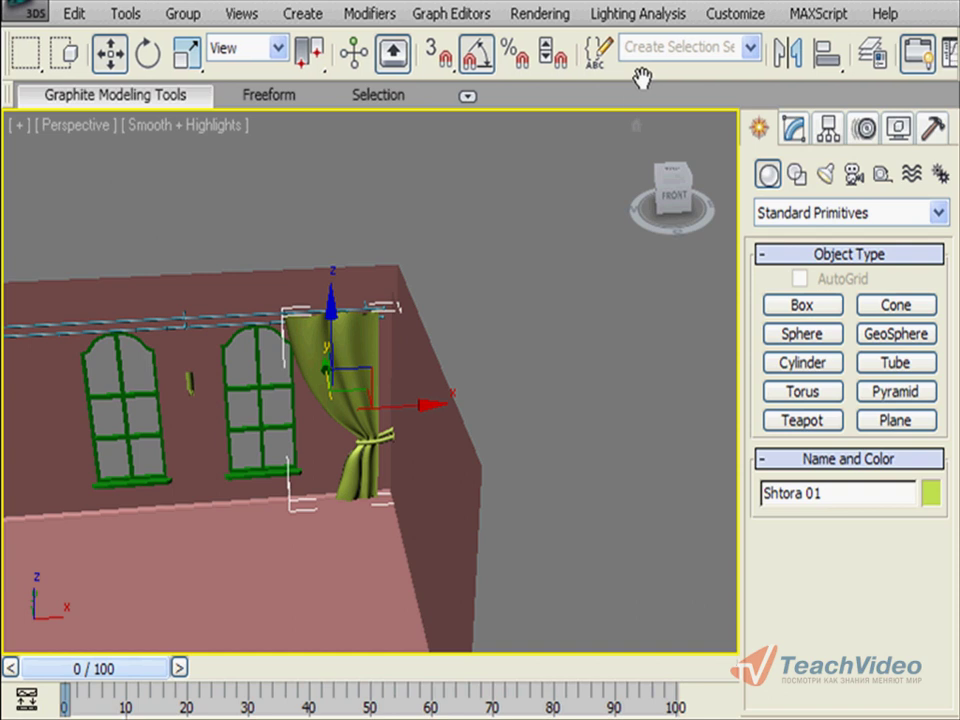
pyautogui.click(790, 60)
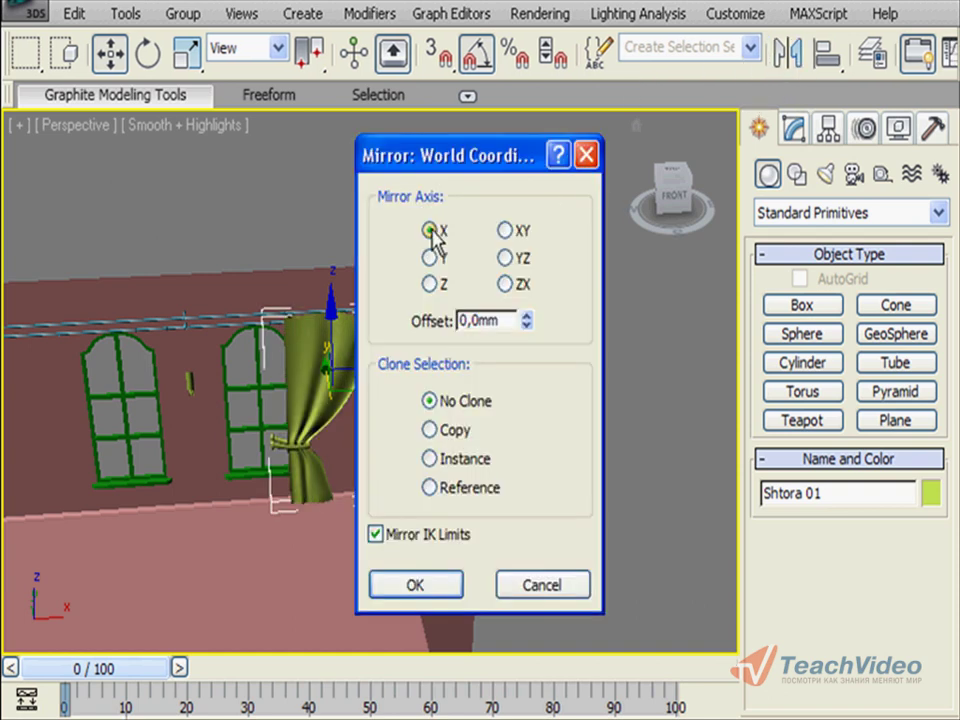
pyautogui.moveTo(467, 163)
pyautogui.mouseDown()
pyautogui.moveTo(517, 152)
pyautogui.moveTo(604, 167)
pyautogui.mouseUp()
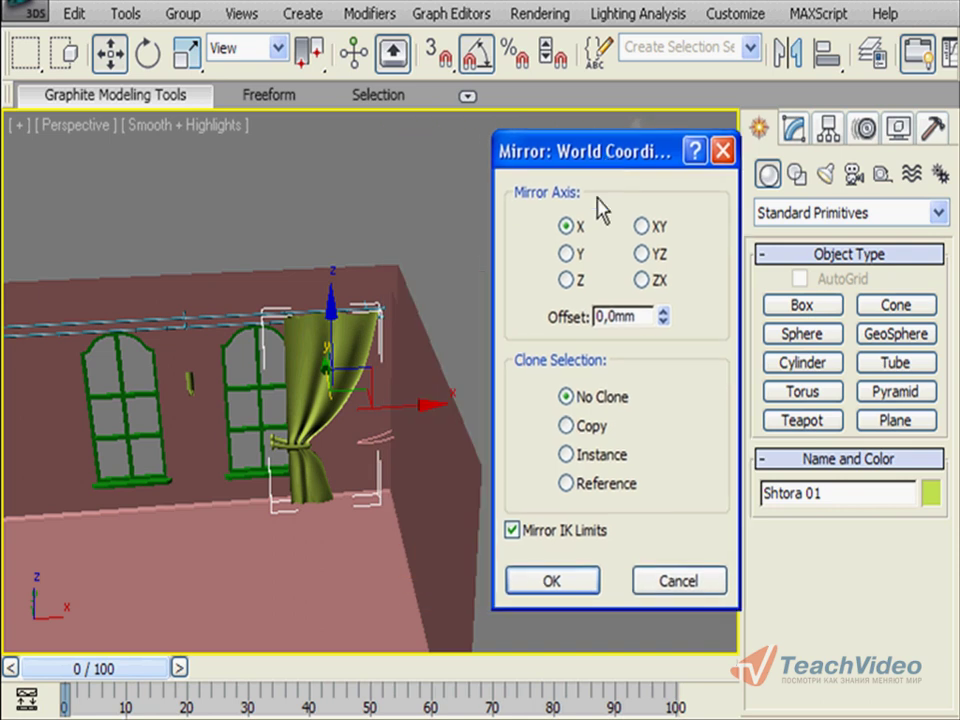
pyautogui.click(566, 426)
pyautogui.click(560, 586)
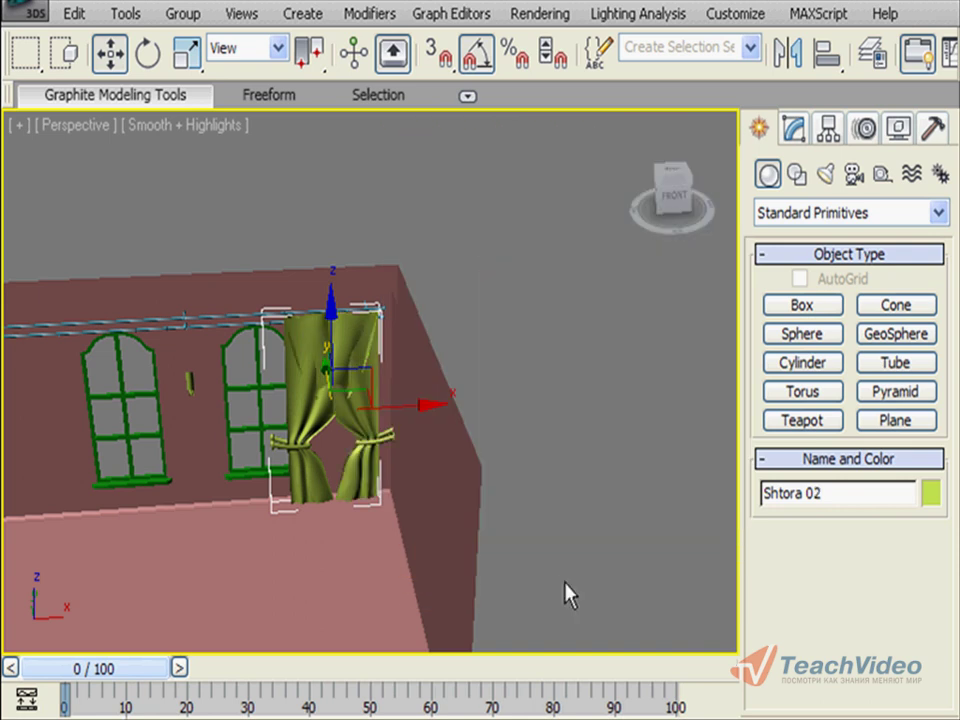
# Negate Shtora 02's absolute X position to -2084,585 mm, placing it at the rail's left end
pyautogui.rightClick(124, 70)
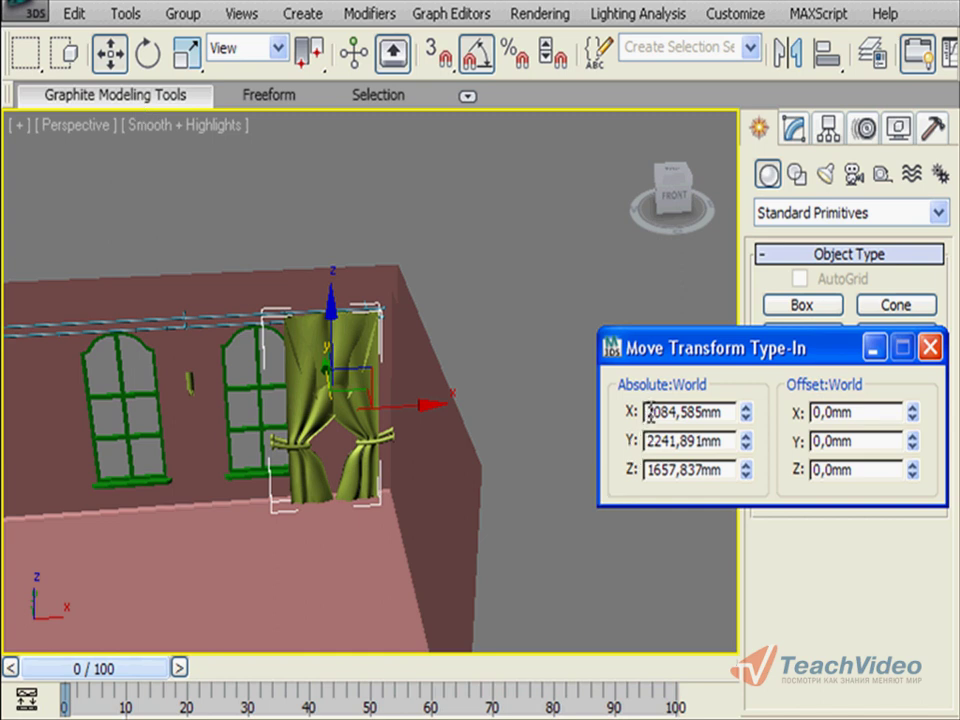
pyautogui.write('-')
pyautogui.press('Return')
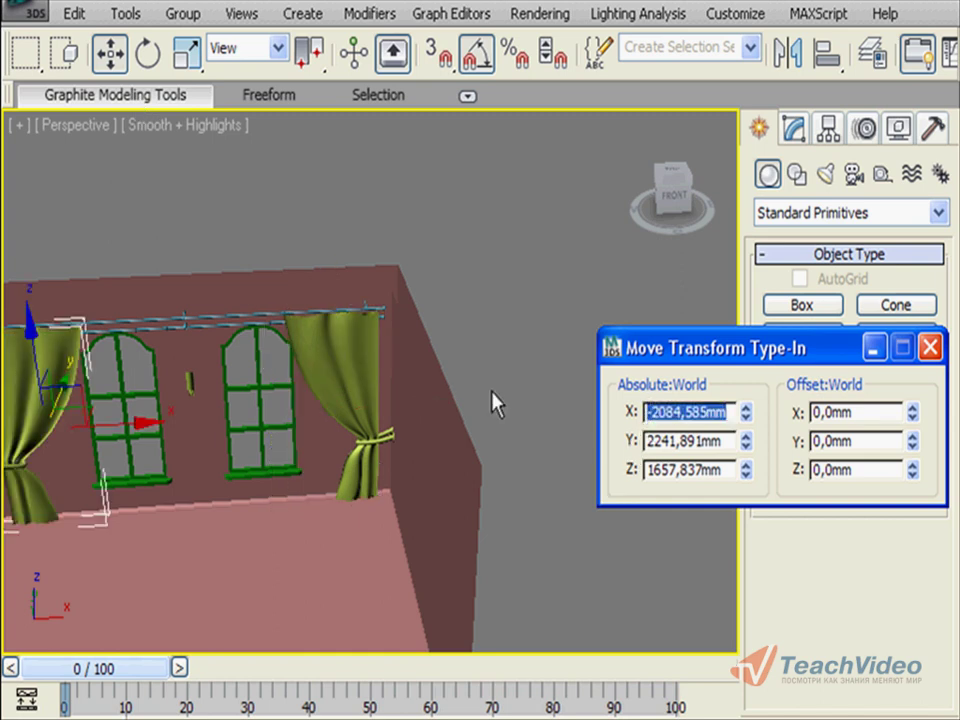
pyautogui.moveTo(274, 336); pyautogui.dragTo(394, 323, button='middle')
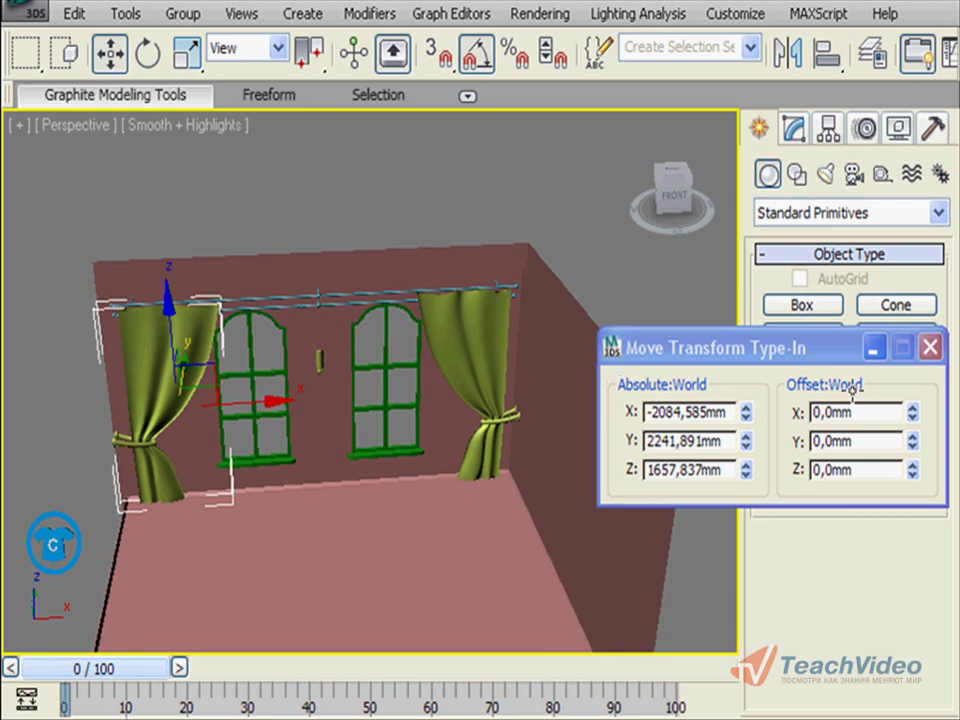
pyautogui.click(930, 347)
pyautogui.moveTo(405, 367)
pyautogui.keyDown('alt'); pyautogui.mouseDown(button='middle')
pyautogui.moveTo(390, 366)
pyautogui.moveTo(435, 357)
pyautogui.mouseUp(button='middle'); pyautogui.keyUp('alt')
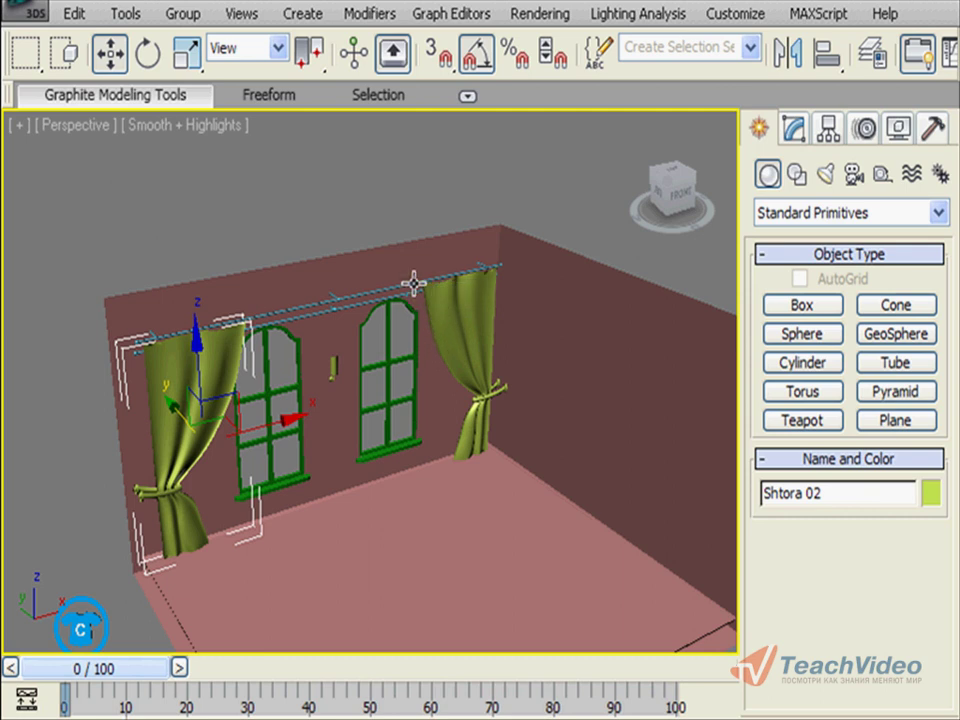
# Select the tulle Gardina and zoom in on it in a maximized Front view
pyautogui.click(414, 286)
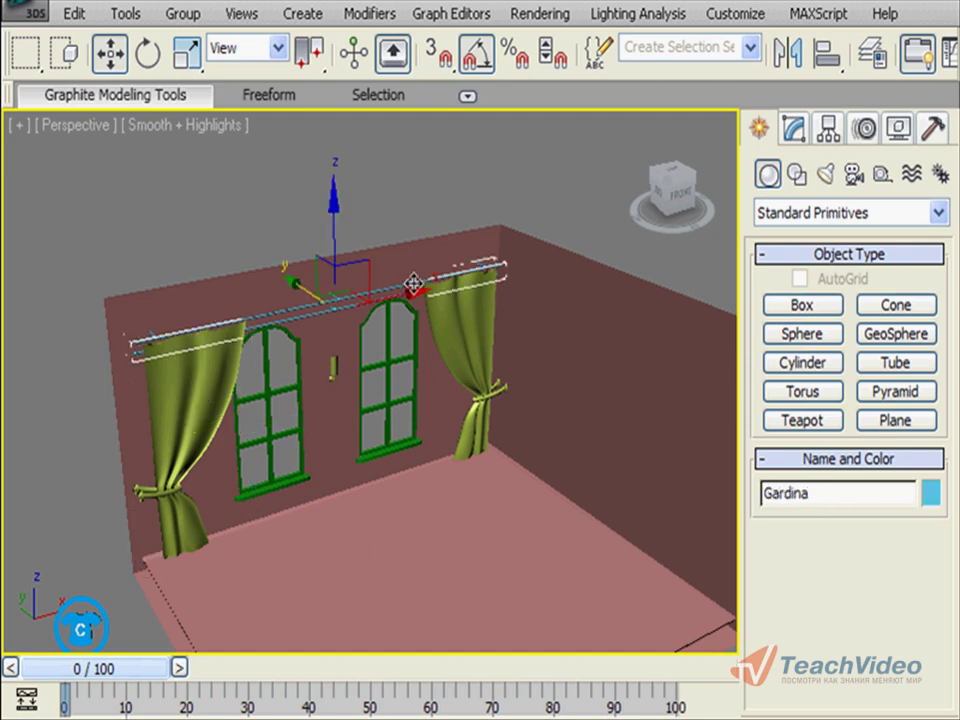
pyautogui.hotkey('alt', 'w')
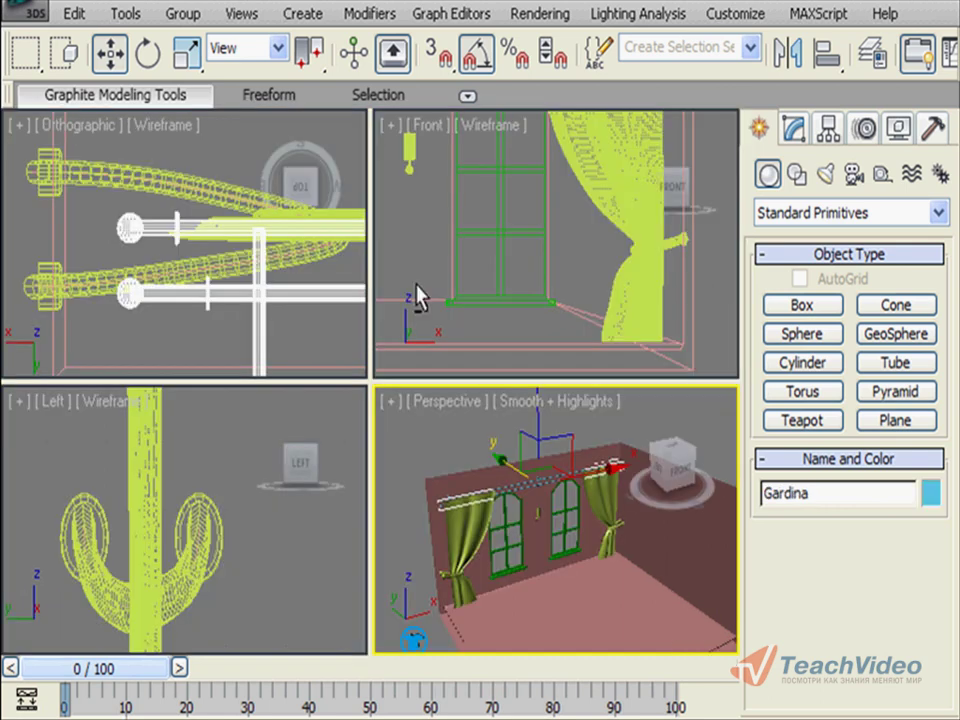
pyautogui.scroll(3, 540, 255)
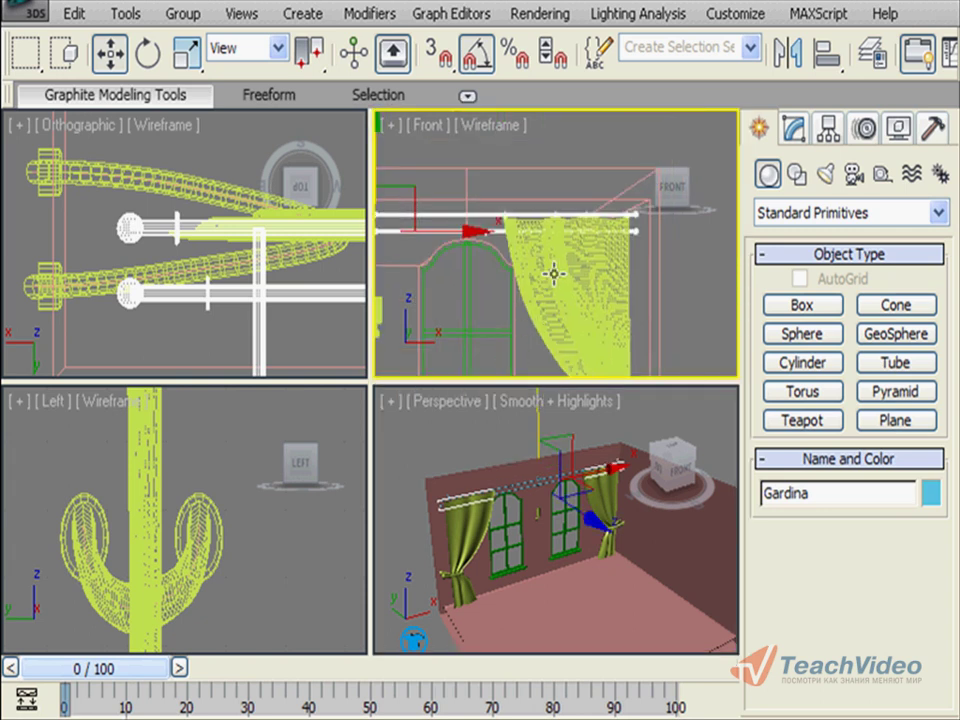
pyautogui.hotkey('alt', 'w')
pyautogui.scroll(2, 460, 352)
pyautogui.scroll(3, 456, 371)
pyautogui.scroll(1, 493, 377)
pyautogui.scroll(1, 527, 388)
# Enter Gardina's Element level and select the four tulle elements along the rail
pyautogui.click(792, 130)
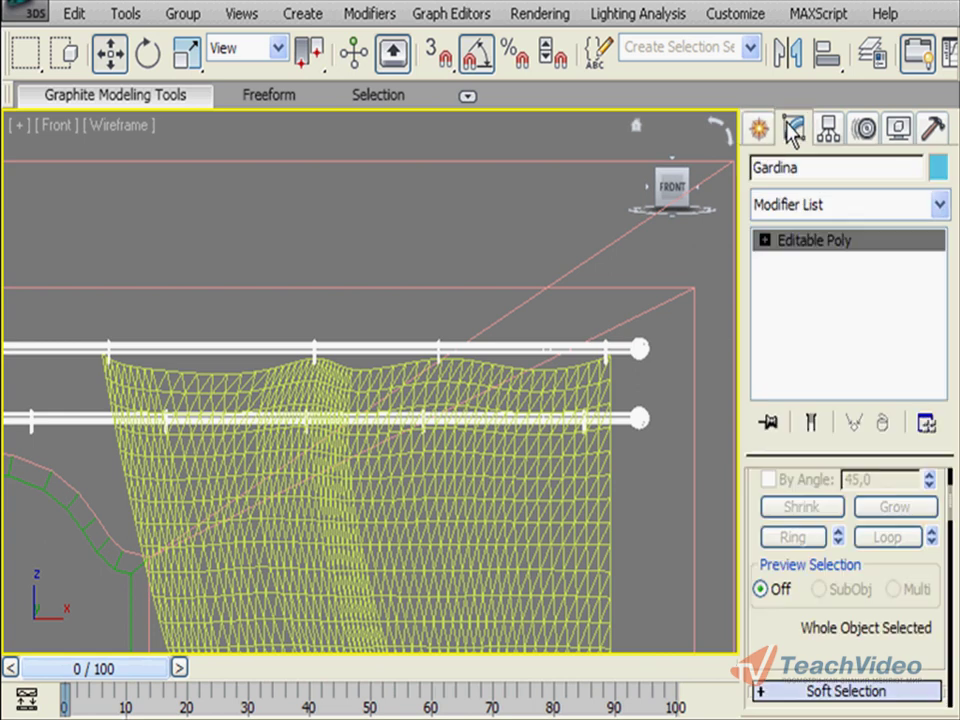
pyautogui.click(765, 241)
pyautogui.click(810, 350)
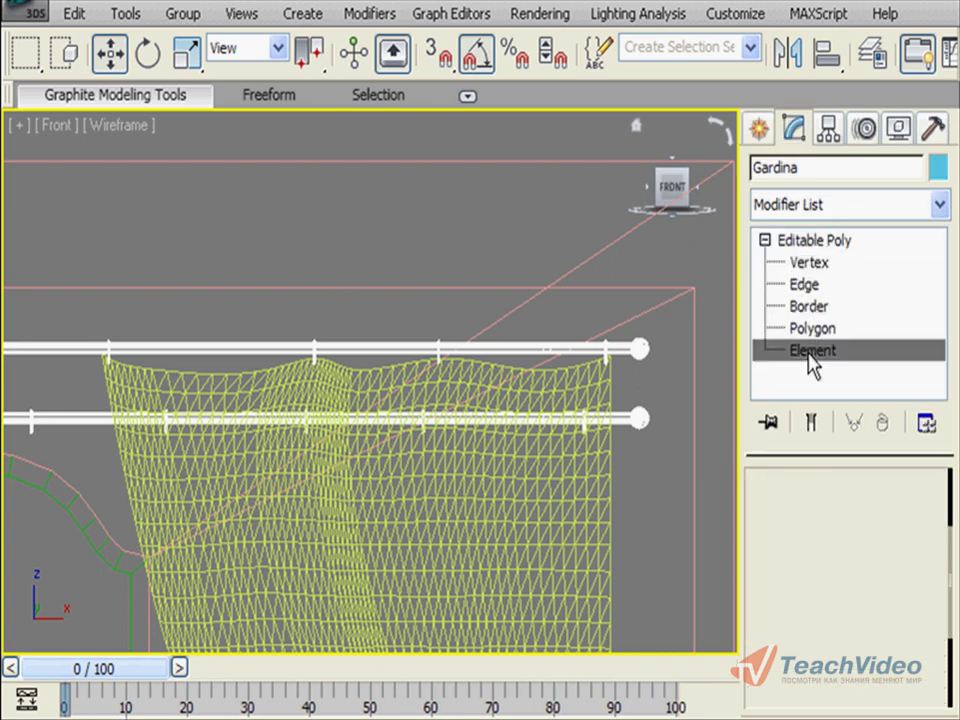
pyautogui.click(608, 358)
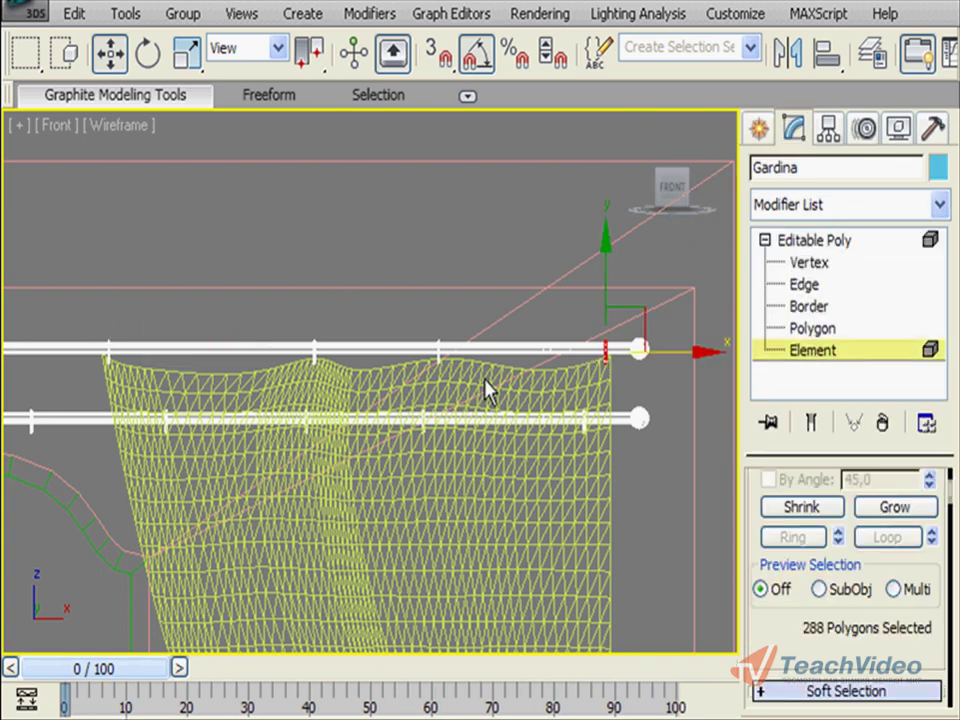
pyautogui.keyDown('ctrl'); pyautogui.click(438, 360); pyautogui.keyUp('ctrl')
pyautogui.keyDown('ctrl'); pyautogui.click(315, 363); pyautogui.keyUp('ctrl')
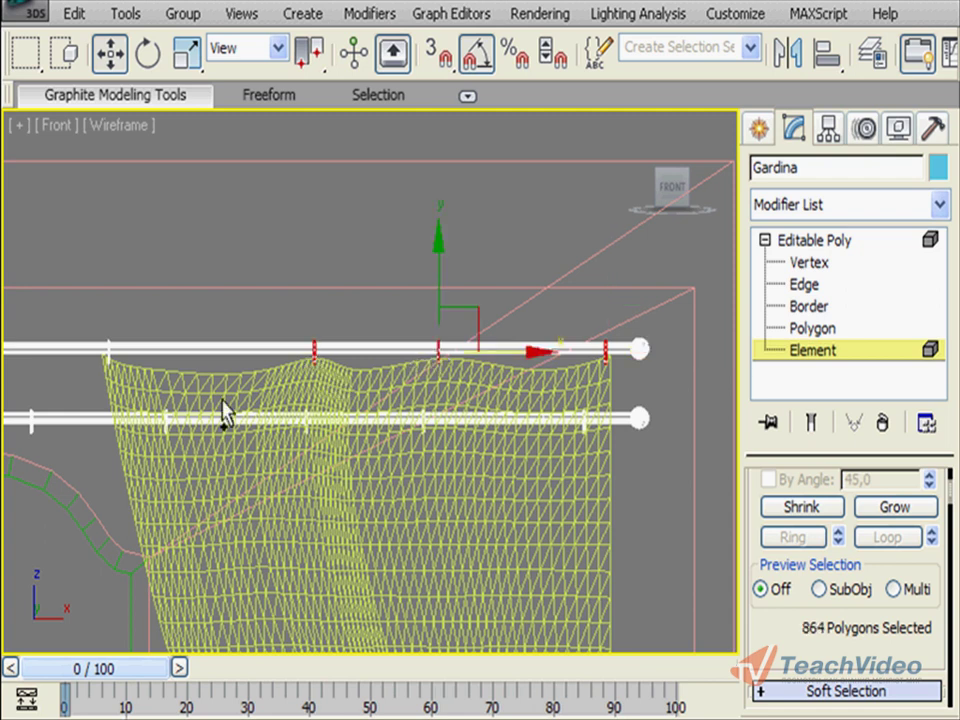
pyautogui.keyDown('ctrl'); pyautogui.click(108, 358); pyautogui.keyUp('ctrl')
pyautogui.moveTo(139, 420)
pyautogui.mouseDown(button='middle')
pyautogui.moveTo(411, 407)
pyautogui.moveTo(508, 422)
pyautogui.mouseUp(button='middle')
pyautogui.scroll(-2, 413, 403)
pyautogui.scroll(-2, 381, 428)
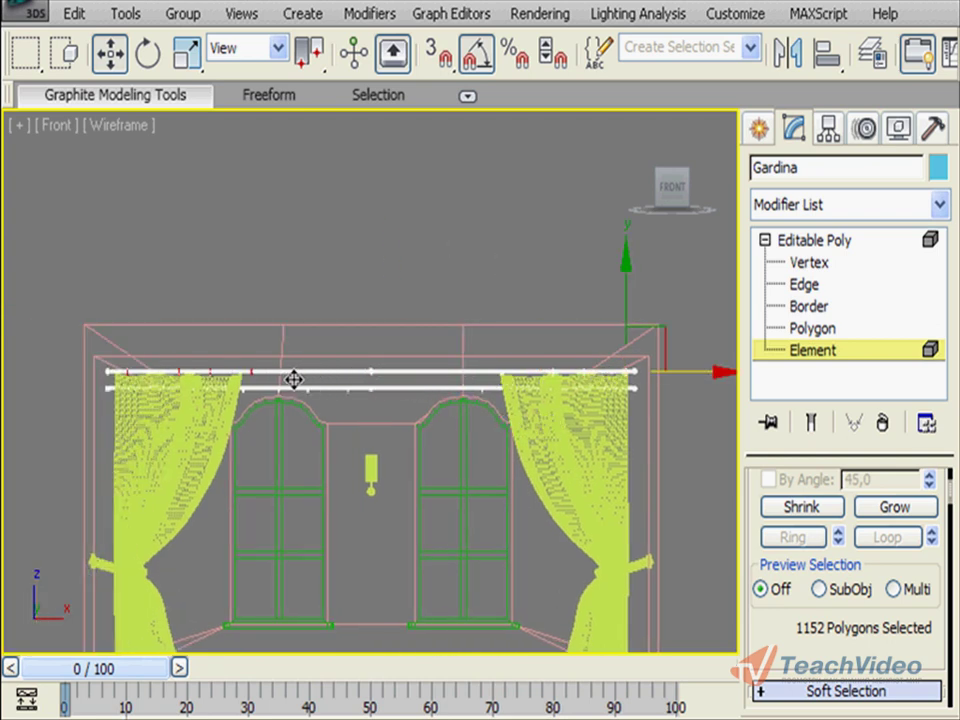
# Shift-clone the selected elements as new tulle elements and spread the cloned rings along the rod
pyautogui.keyDown('shift'); pyautogui.moveTo(292, 380); pyautogui.dragTo(298, 392); pyautogui.keyUp('shift')
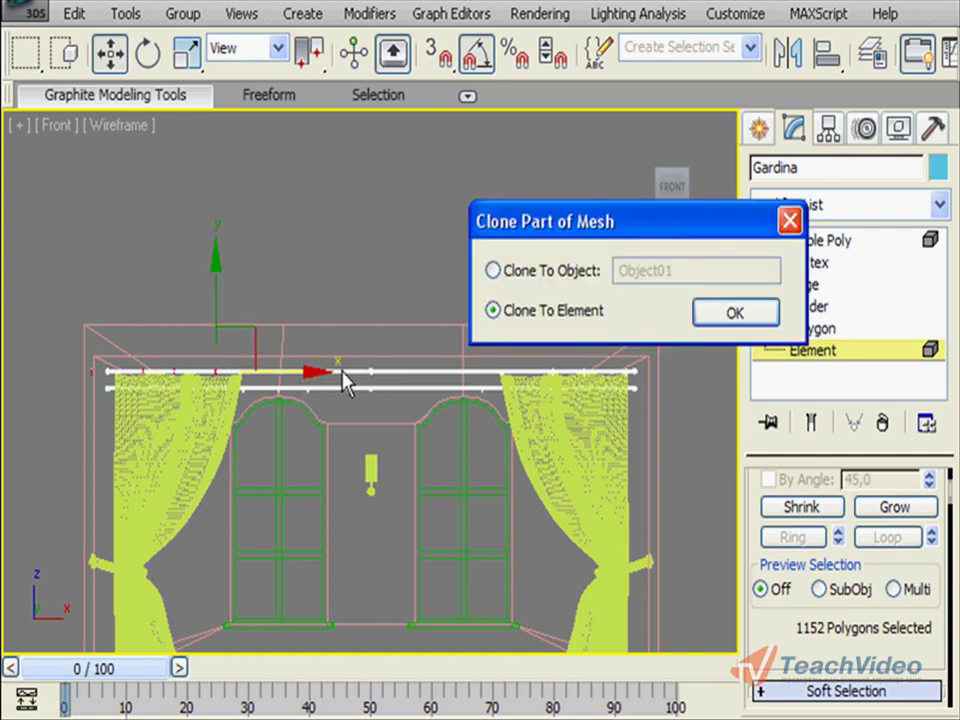
pyautogui.click(729, 312)
pyautogui.scroll(5, 403, 400)
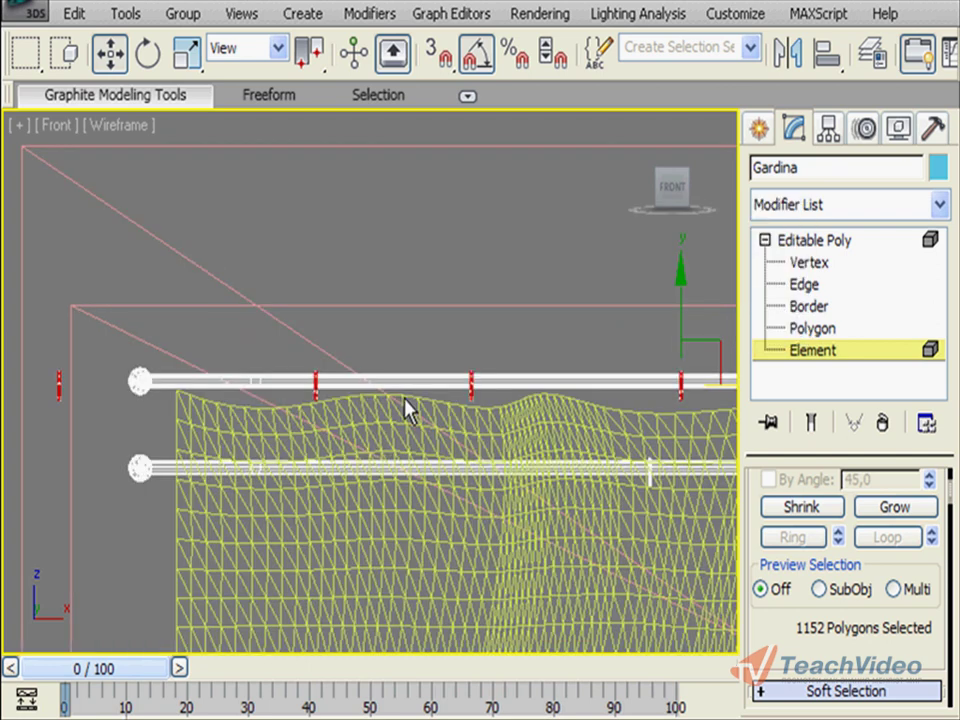
pyautogui.moveTo(452, 432); pyautogui.dragTo(375, 439, button='middle')
pyautogui.moveTo(653, 390); pyautogui.dragTo(773, 381)
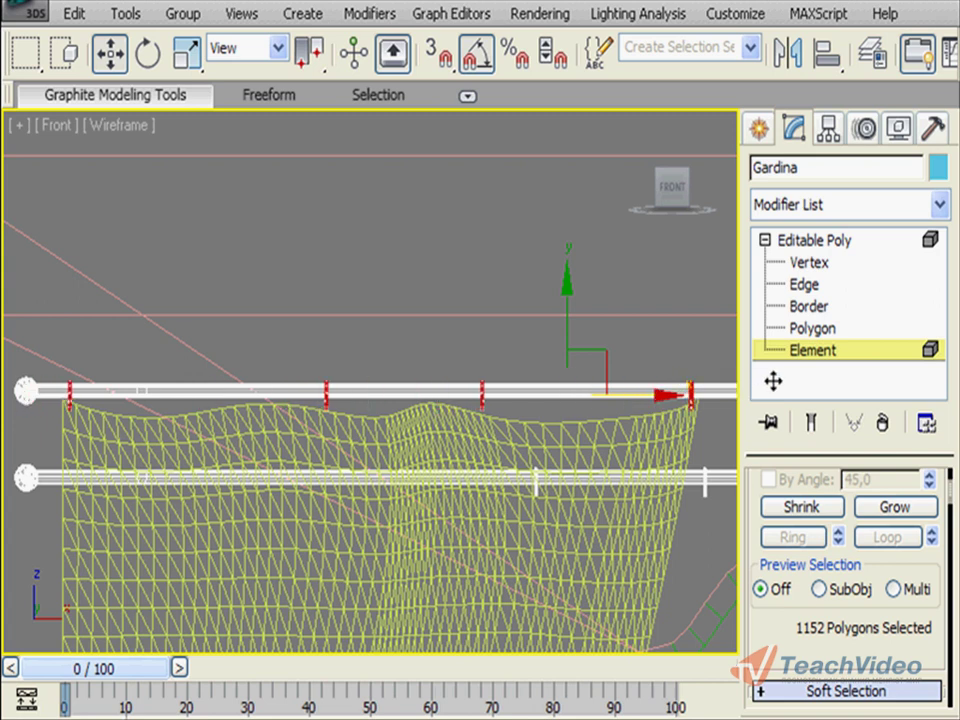
pyautogui.keyDown('alt'); pyautogui.moveTo(664, 326); pyautogui.dragTo(709, 443); pyautogui.keyUp('alt')
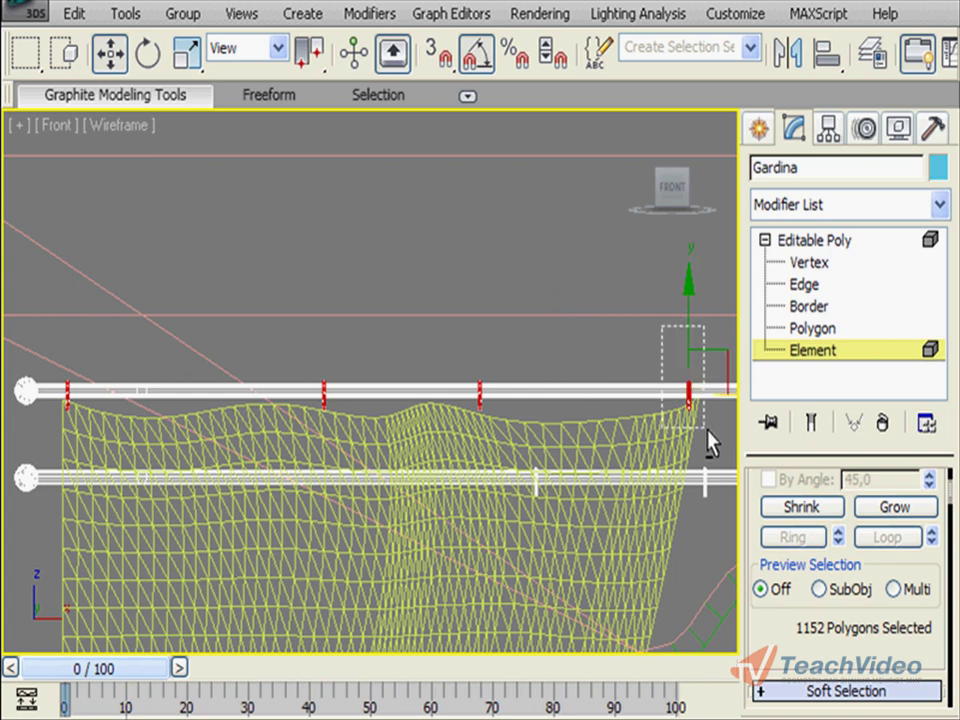
pyautogui.keyDown('alt'); pyautogui.moveTo(122, 326); pyautogui.dragTo(40, 400); pyautogui.keyUp('alt')
pyautogui.moveTo(561, 391); pyautogui.dragTo(515, 395)
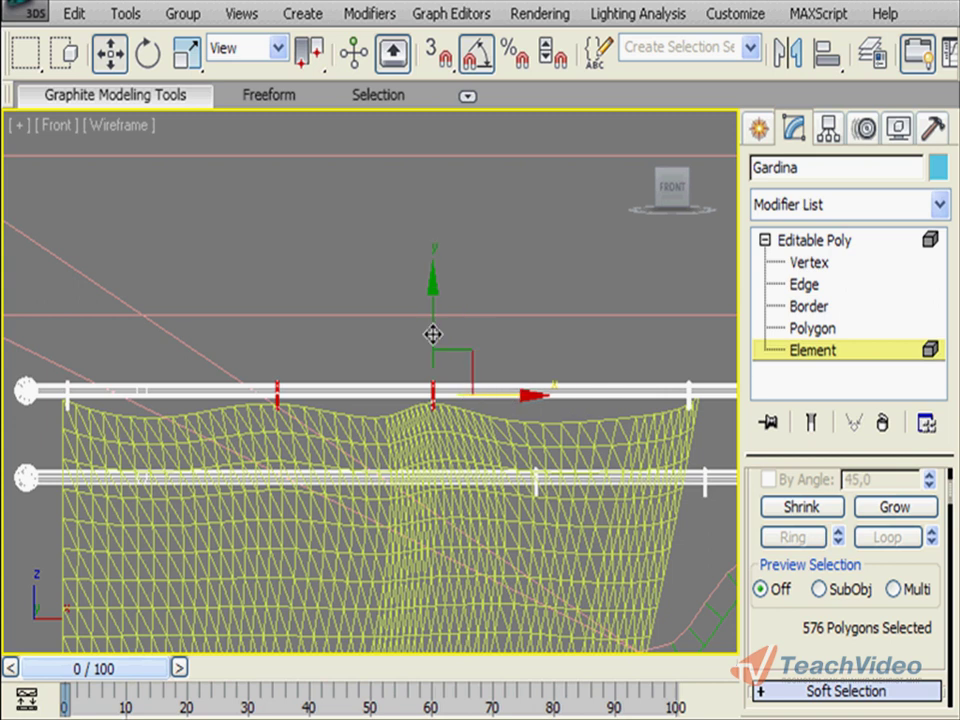
pyautogui.hotkey('alt', 'w')
# Maximize the Perspective view, exit Element mode, deselect Gardina, and orbit toward the window wall
pyautogui.click(590, 515)
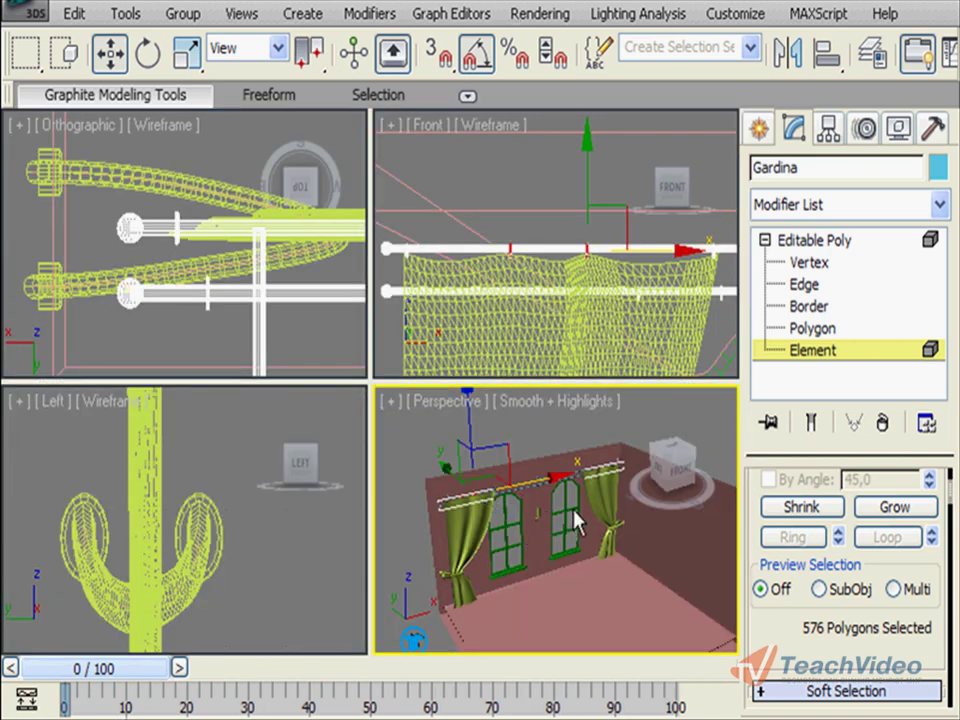
pyautogui.hotkey('alt', 'w')
pyautogui.click(764, 240)
pyautogui.click(764, 240)
pyautogui.click(759, 128)
pyautogui.click(467, 178)
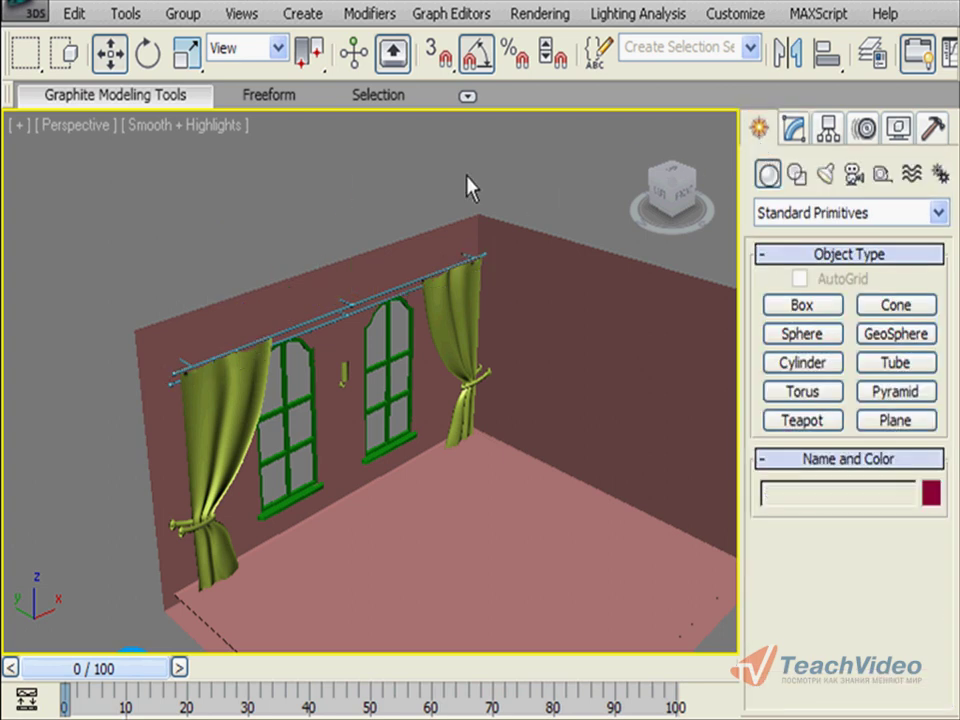
pyautogui.moveTo(417, 489)
pyautogui.keyDown('alt'); pyautogui.mouseDown(button='middle')
pyautogui.moveTo(422, 407)
pyautogui.moveTo(427, 427)
pyautogui.moveTo(418, 422)
pyautogui.mouseUp(button='middle'); pyautogui.keyUp('alt')
pyautogui.scroll(3, 422, 407)
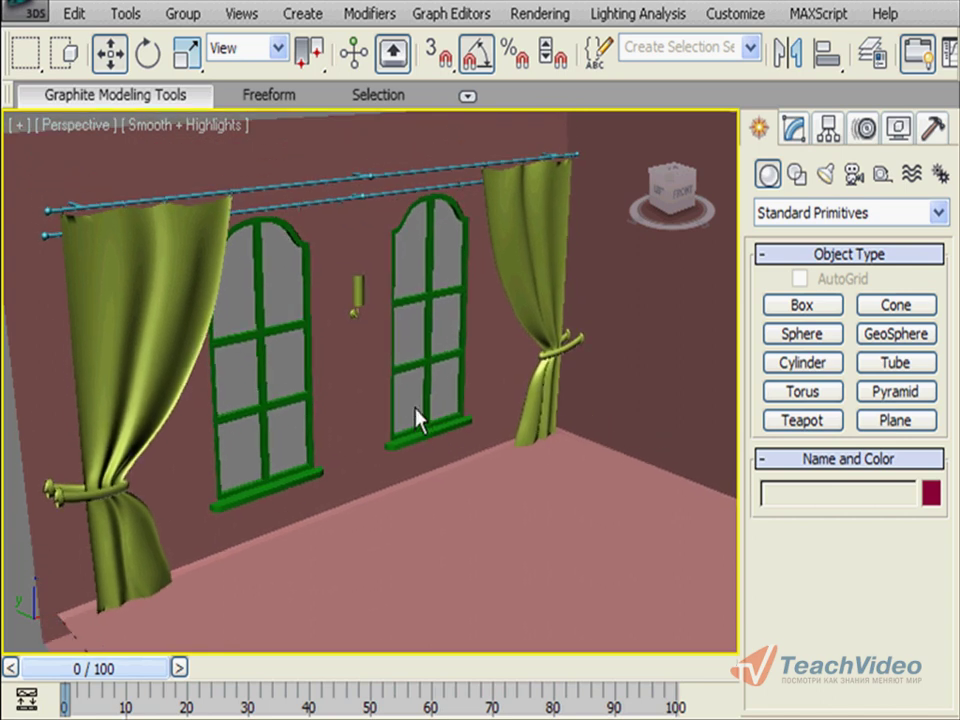